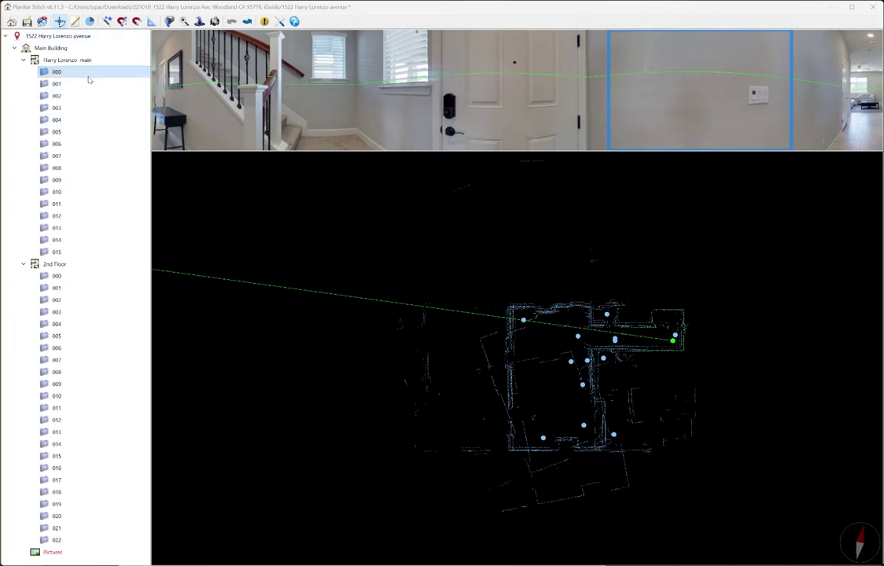
# Review the Main Building and each floor's settings, confirming the 6" exterior wall thickness
pyautogui.click(67, 50)
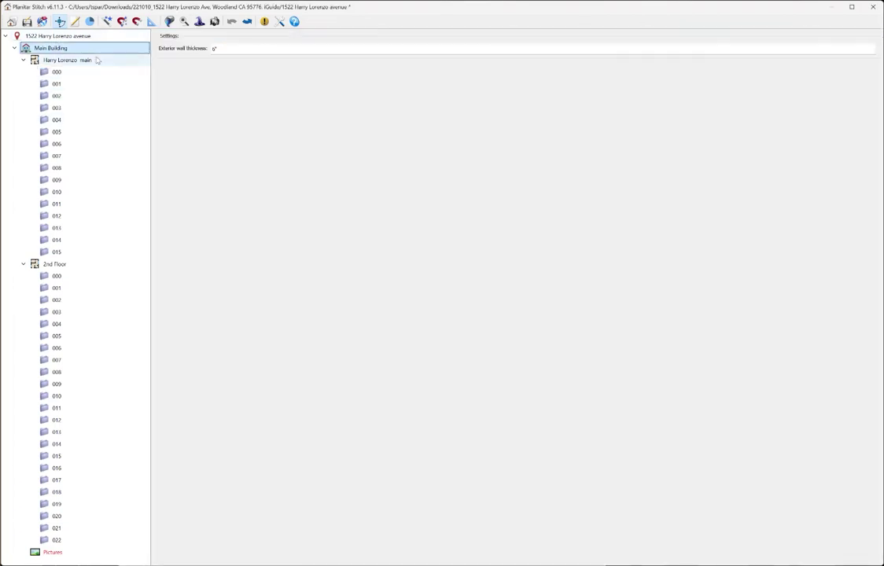
pyautogui.click(124, 61)
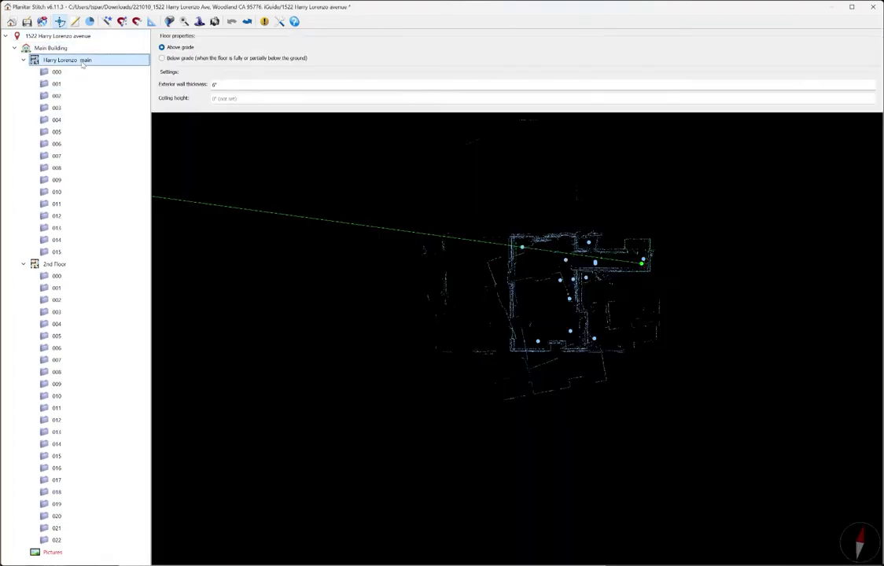
pyautogui.click(54, 264)
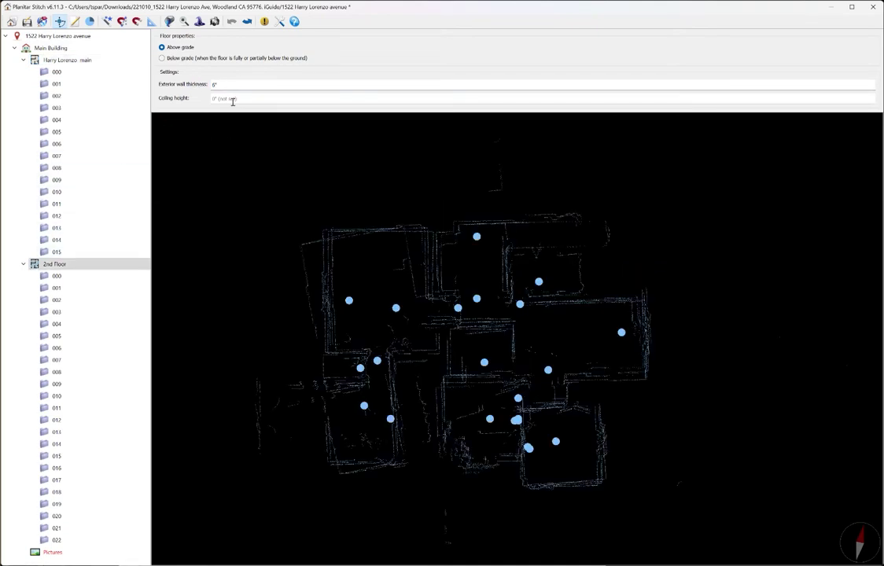
pyautogui.moveTo(230, 85); pyautogui.dragTo(211, 85)
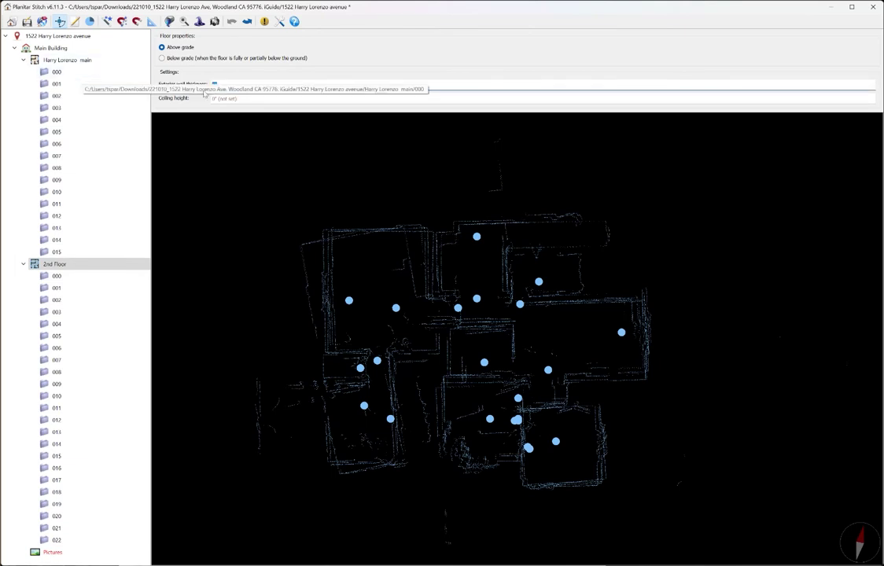
pyautogui.click(231, 84)
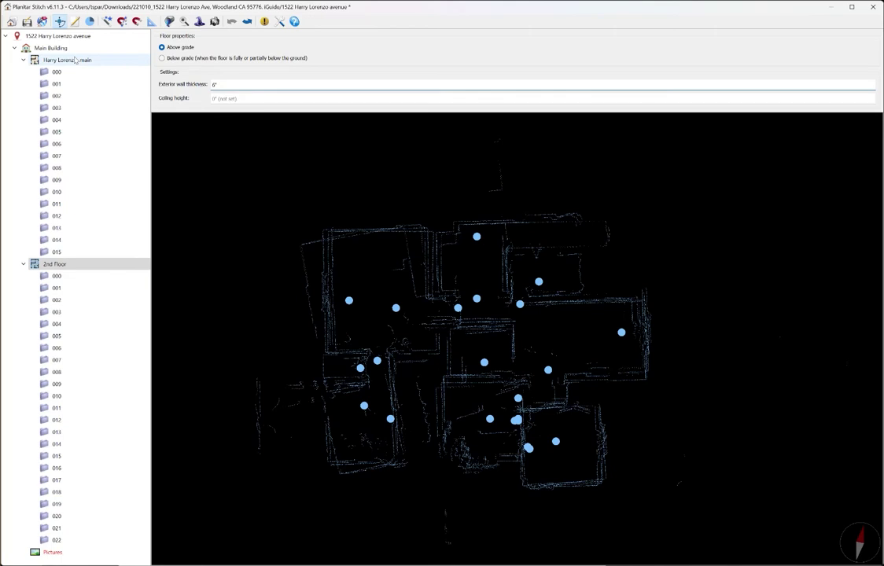
pyautogui.click(76, 61)
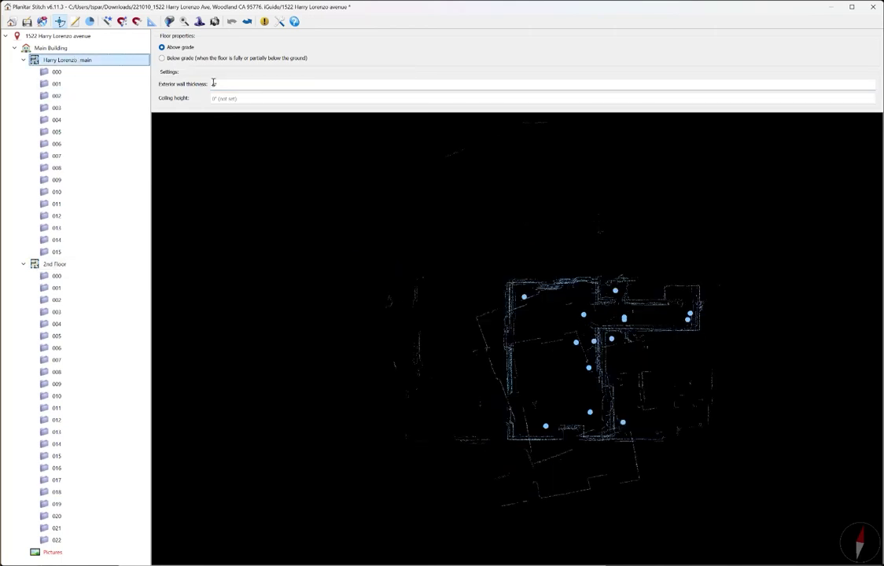
# Aim scan 000's panorama toward the entry stairs and set it as the initial pano
pyautogui.click(81, 74)
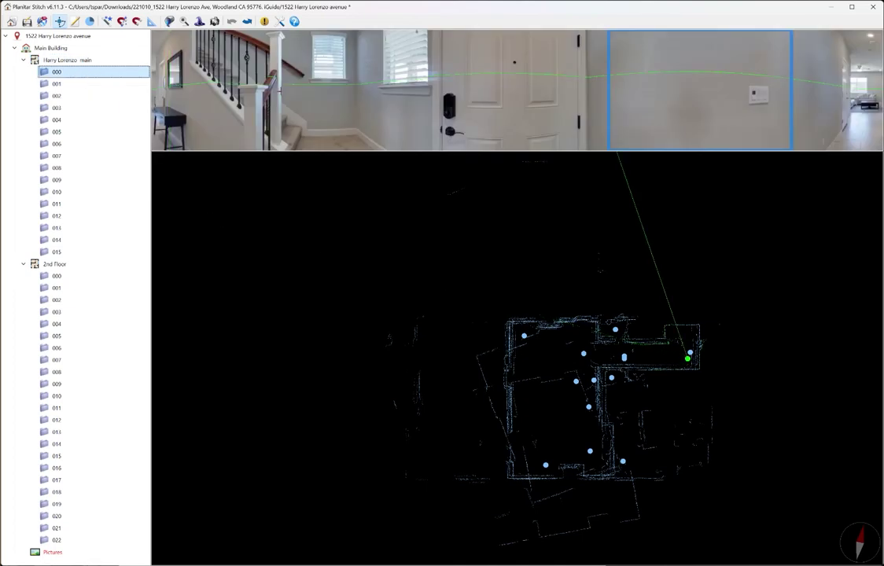
pyautogui.moveTo(315, 140)
pyautogui.mouseDown()
pyautogui.moveTo(327, 124)
pyautogui.moveTo(328, 145)
pyautogui.mouseUp()
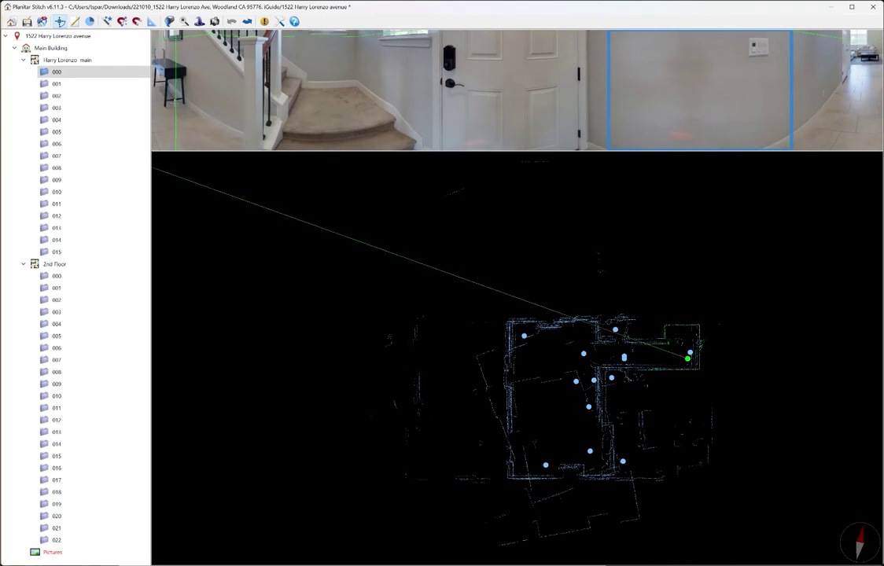
pyautogui.rightClick(71, 73)
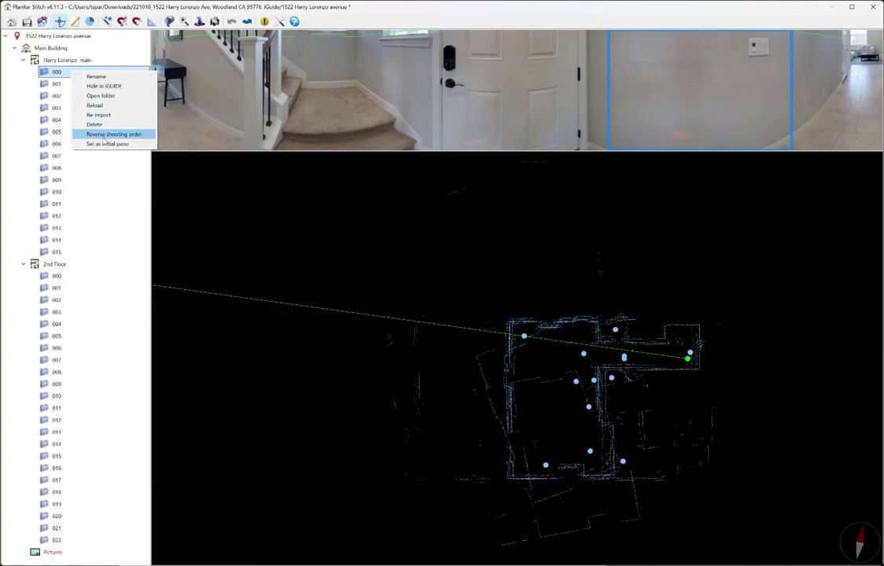
pyautogui.click(118, 144)
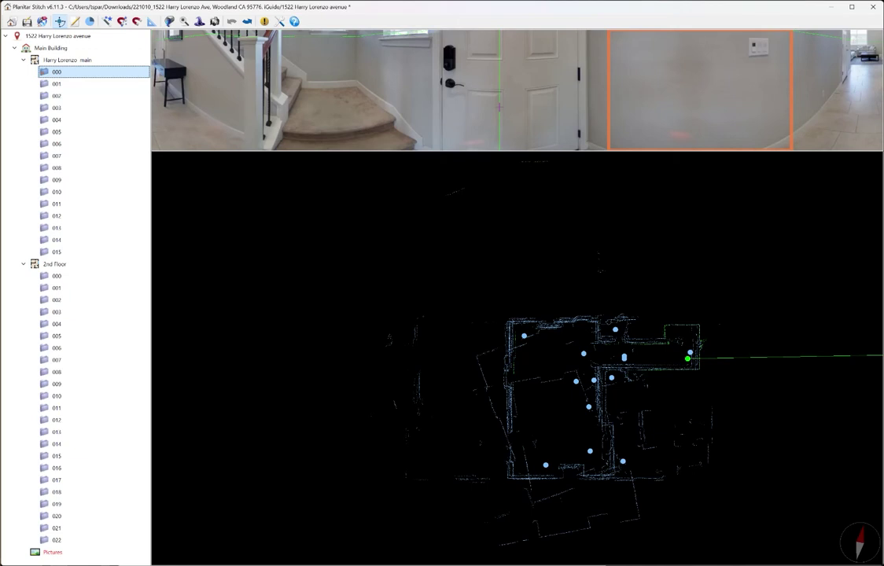
# Preview main-floor scans 001–005 and hide scans 004 and 005 in iGUIDE
pyautogui.click(79, 83)
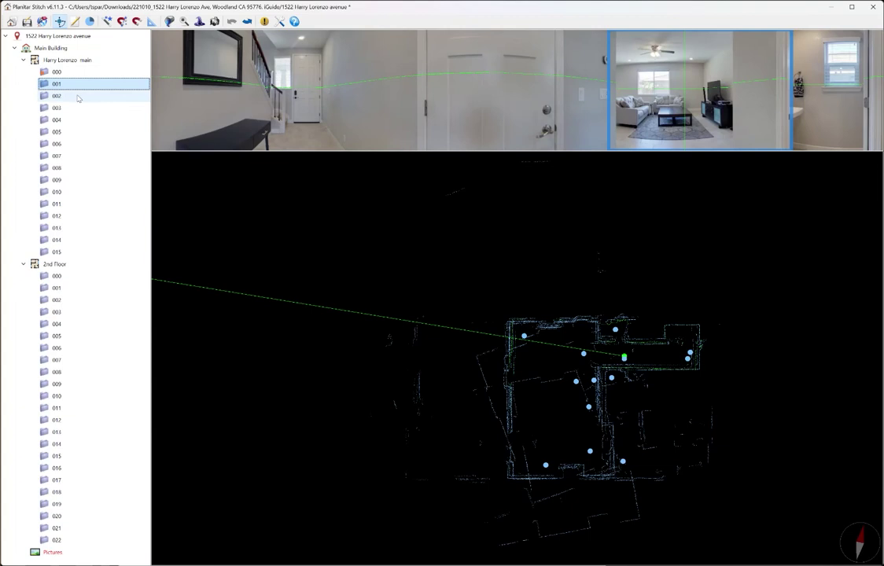
pyautogui.click(79, 96)
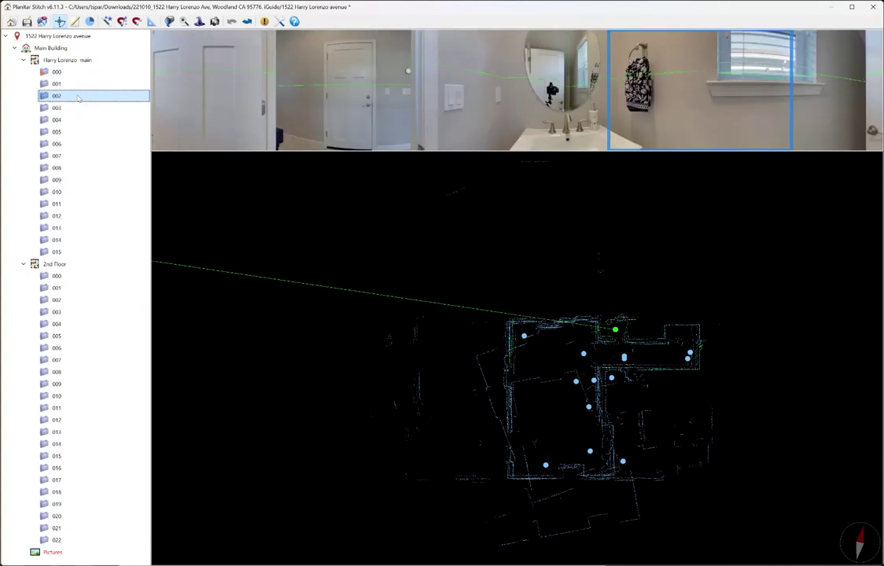
pyautogui.click(66, 108)
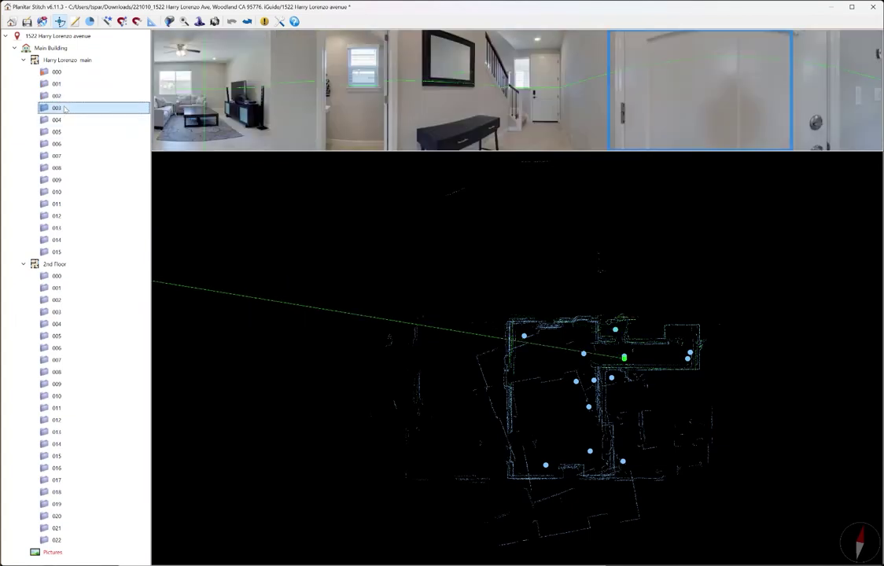
pyautogui.click(79, 119)
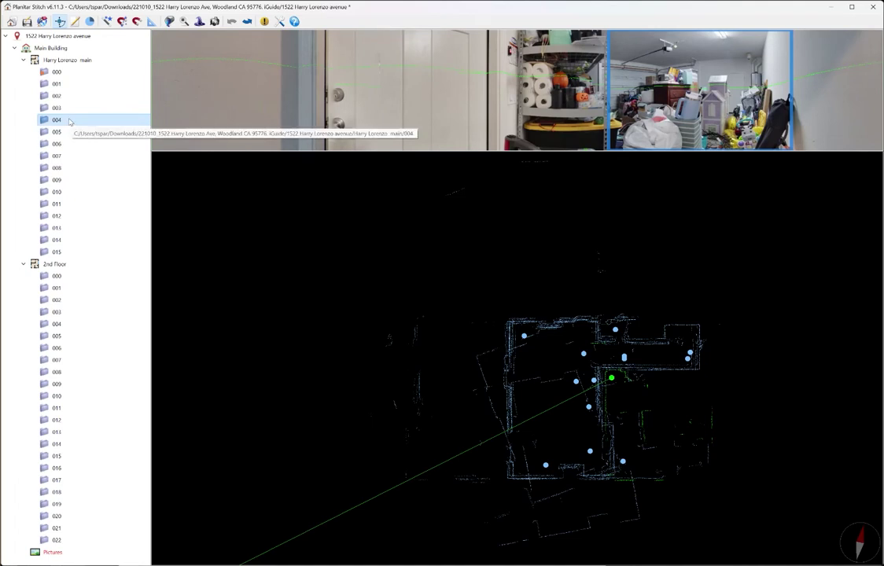
pyautogui.rightClick(69, 122)
pyautogui.click(106, 133)
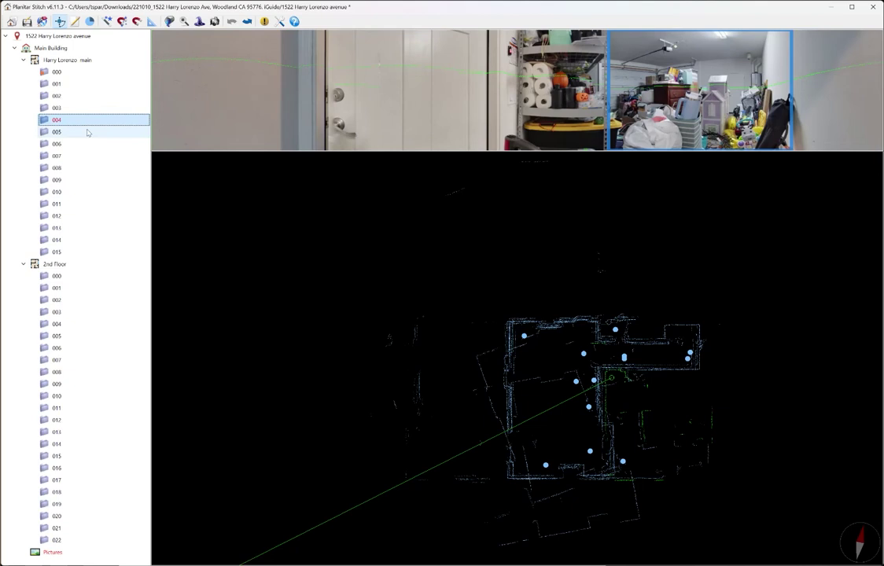
pyautogui.click(81, 132)
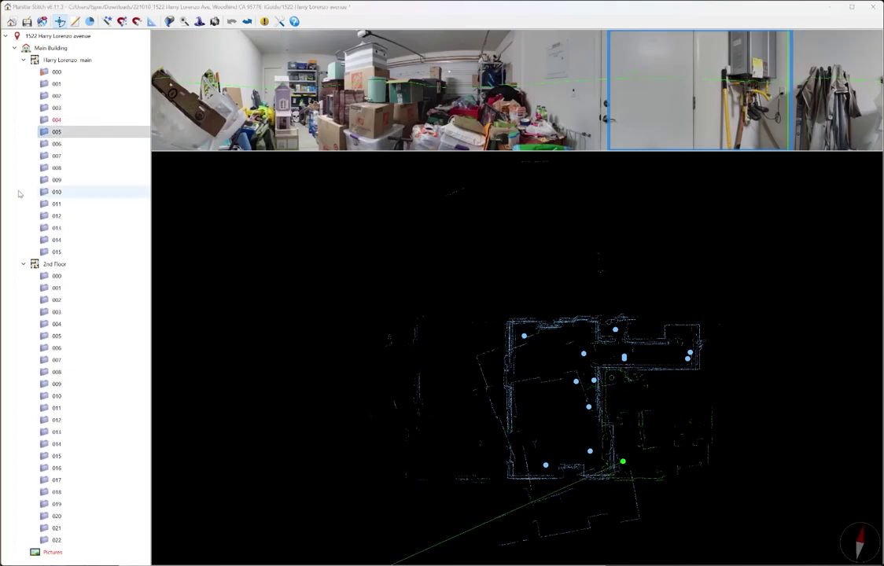
pyautogui.rightClick(60, 133)
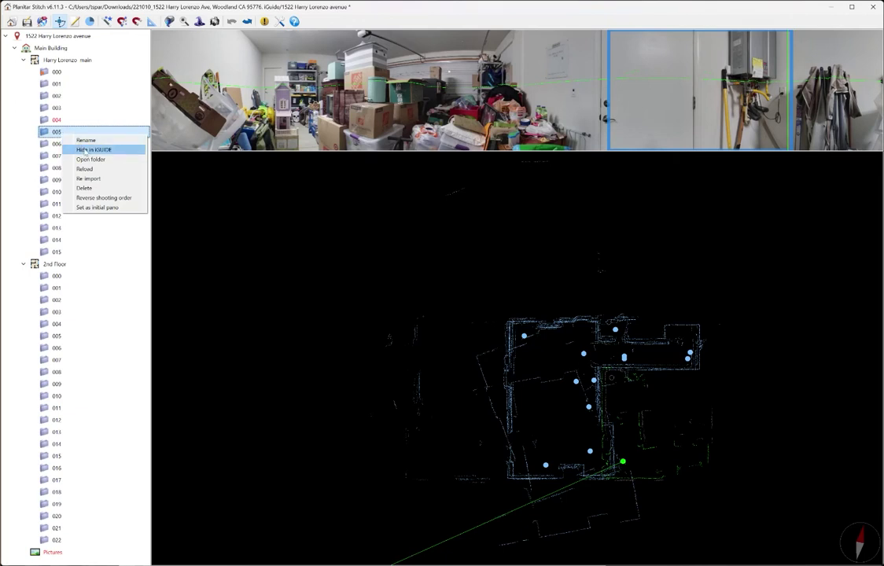
pyautogui.click(86, 150)
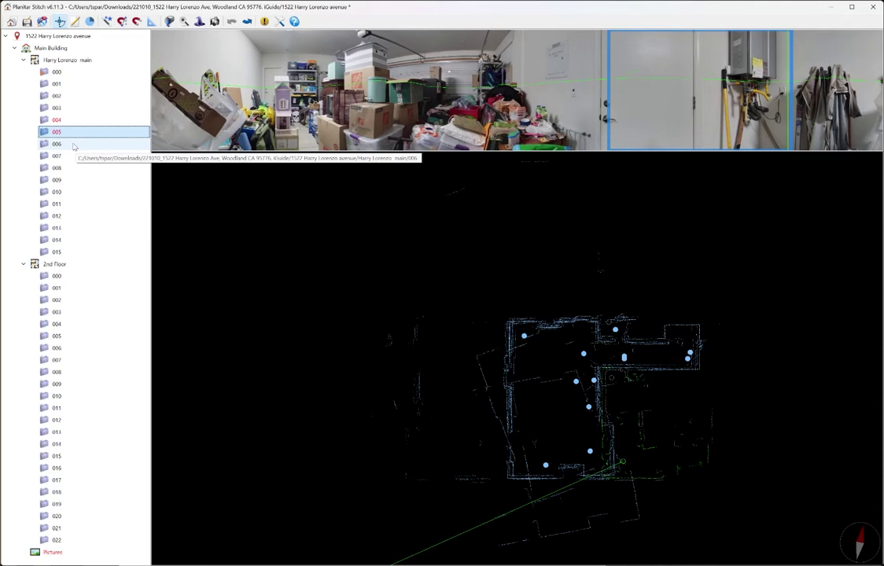
# Step through scans 006–015, hiding scan 010 in iGUIDE along the way
pyautogui.click(73, 145)
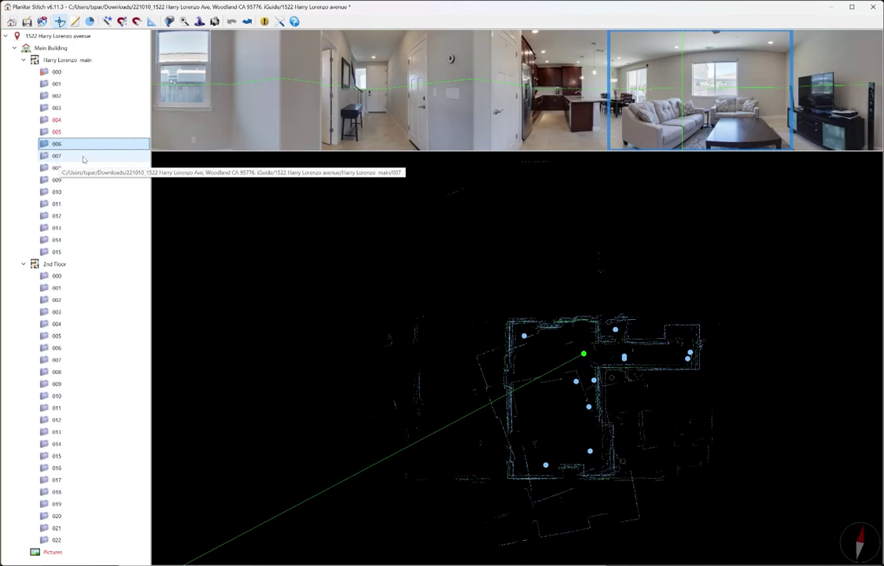
pyautogui.click(83, 156)
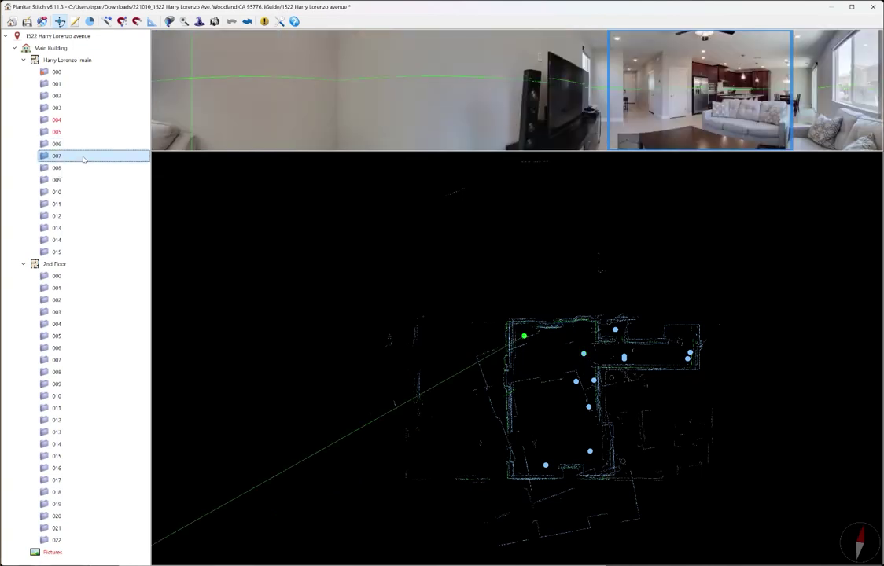
pyautogui.press('Down')
pyautogui.press('Down')
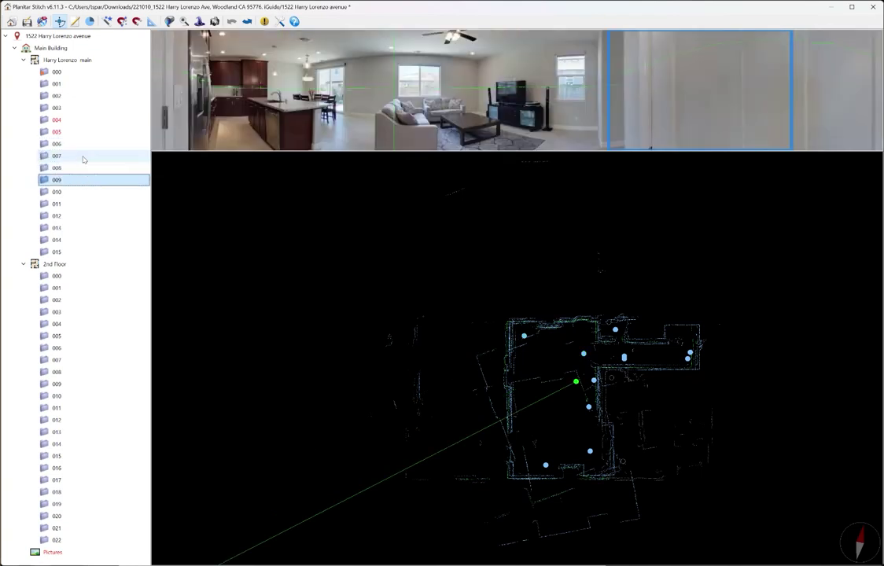
pyautogui.press('Down')
pyautogui.rightClick(74, 194)
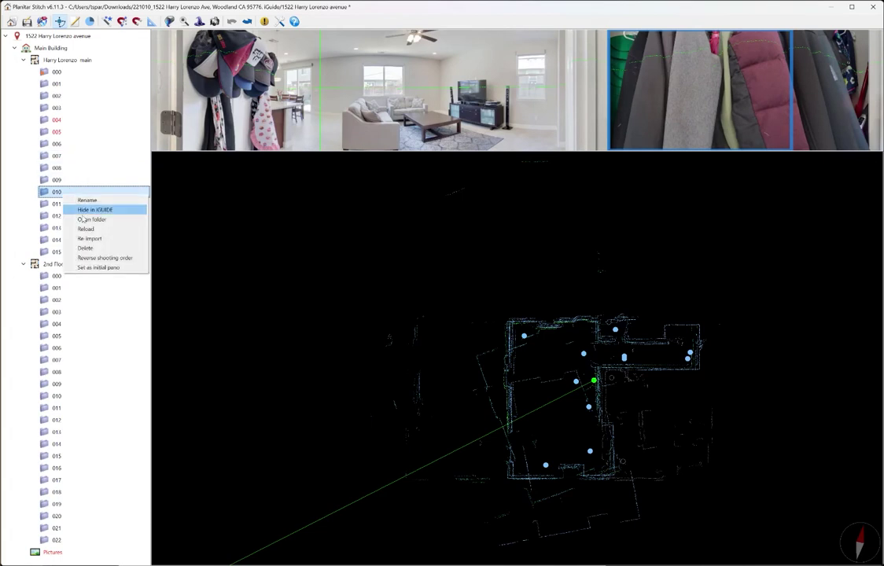
pyautogui.click(87, 210)
pyautogui.press('Down')
pyautogui.press('Down')
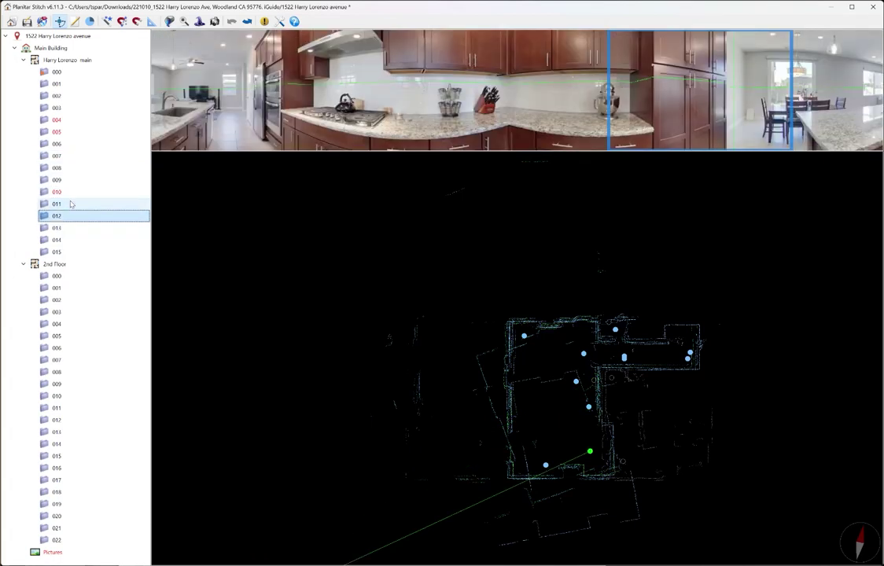
pyautogui.press('Down')
pyautogui.press('Down')
pyautogui.press('Down')
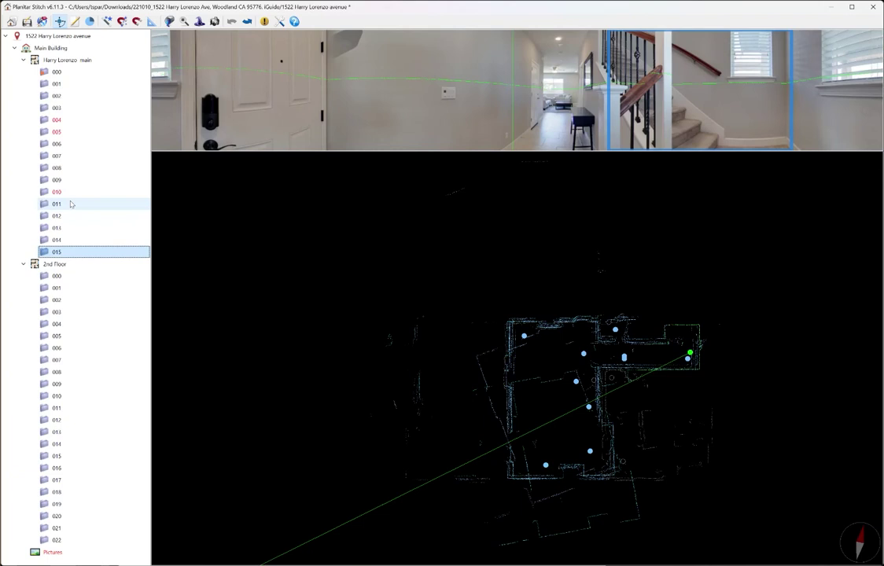
# Tilt scan 015's entry panorama upward to show the ceiling
pyautogui.click(300, 154)
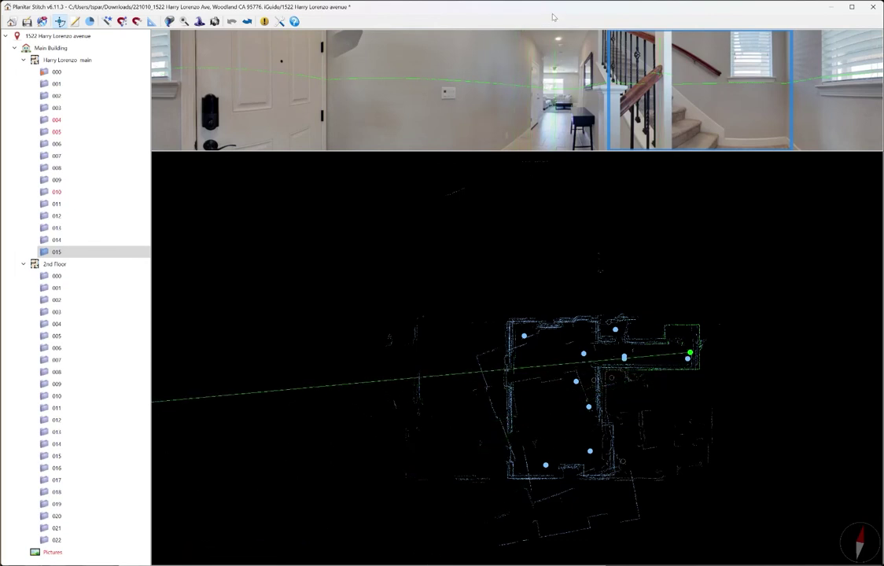
pyautogui.moveTo(547, 71); pyautogui.dragTo(637, 145)
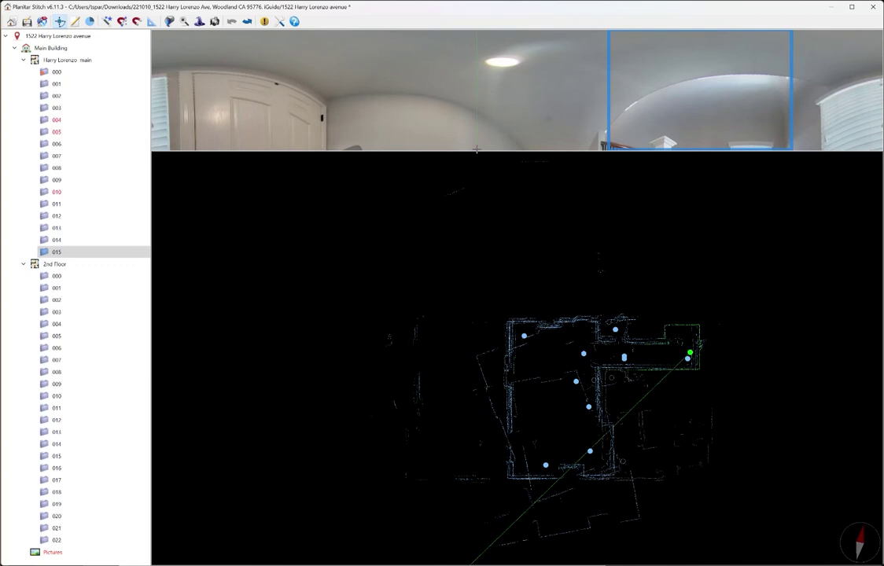
# Step through 2nd Floor scans 000–009 and hide scan 009 in iGUIDE
pyautogui.click(63, 277)
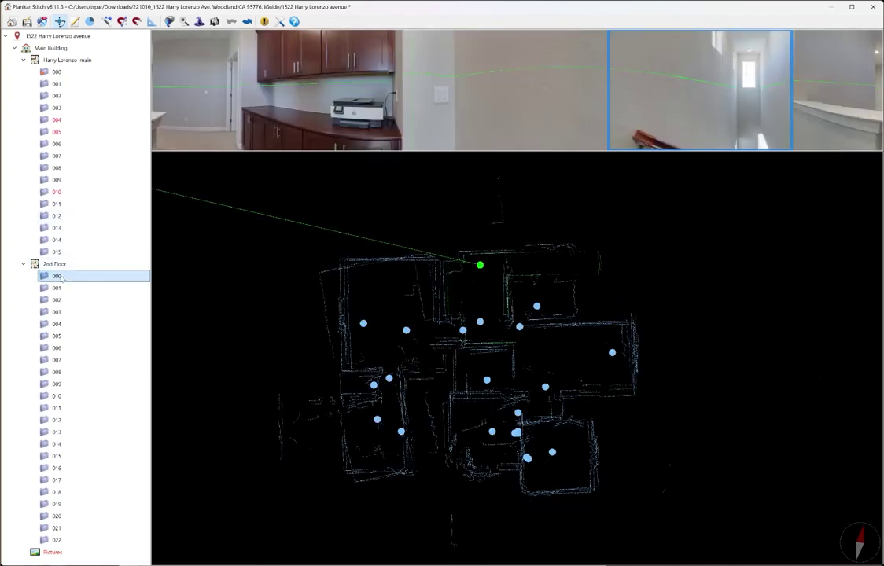
pyautogui.press('Down')
pyautogui.press('Down')
pyautogui.press('Down')
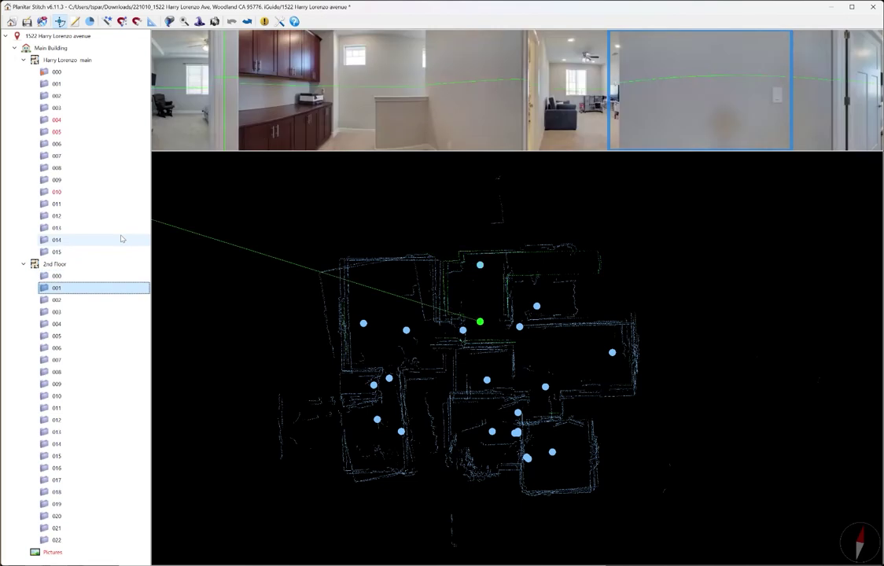
pyautogui.press('Down')
pyautogui.press('Down')
pyautogui.press('Down')
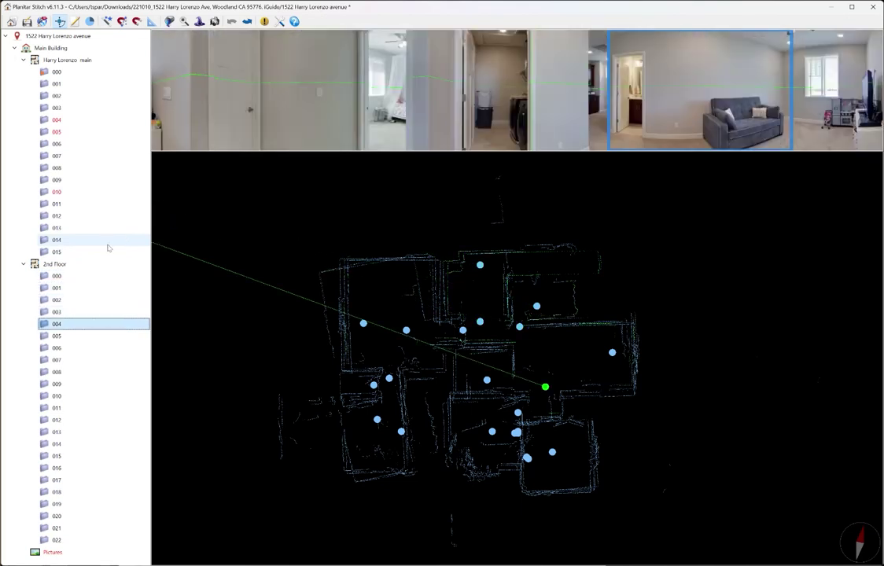
pyautogui.press('Up')
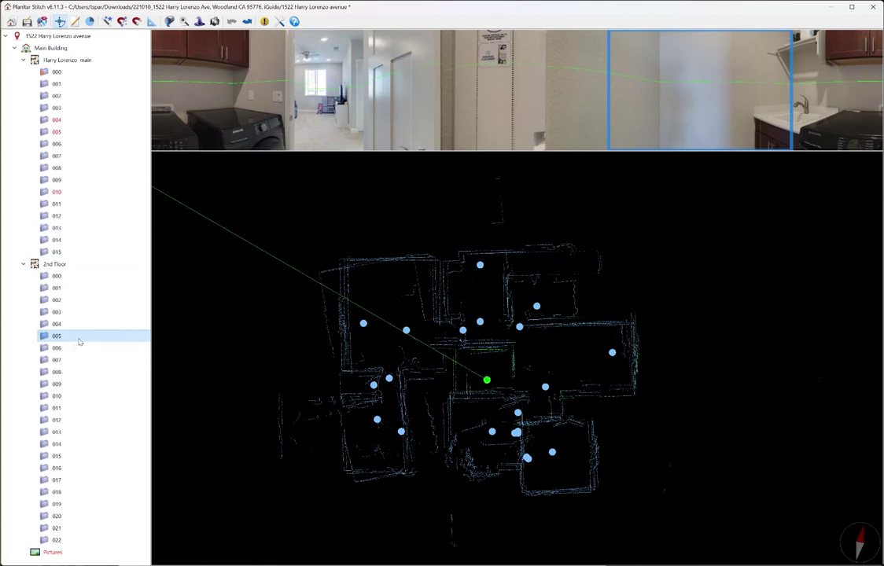
pyautogui.press('Down')
pyautogui.press('Down')
pyautogui.press('Down')
pyautogui.press('Down')
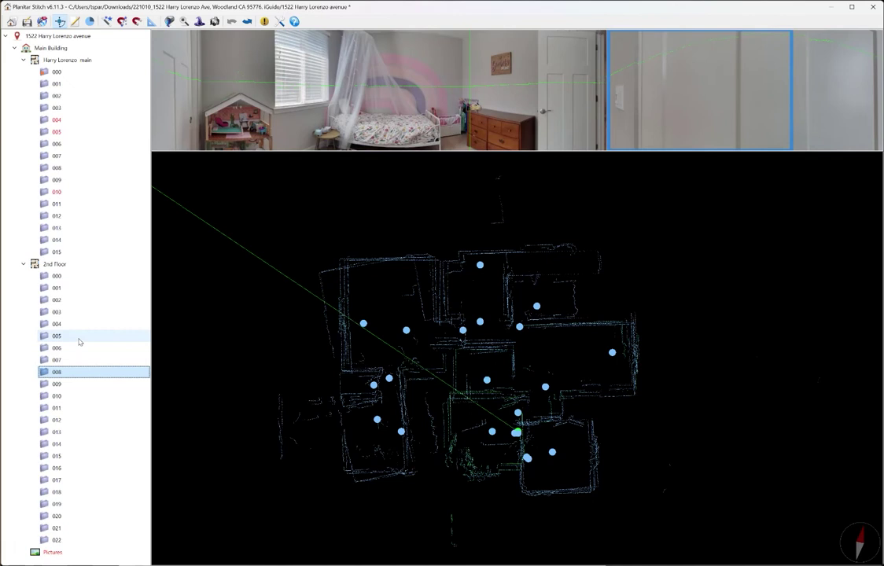
pyautogui.rightClick(67, 385)
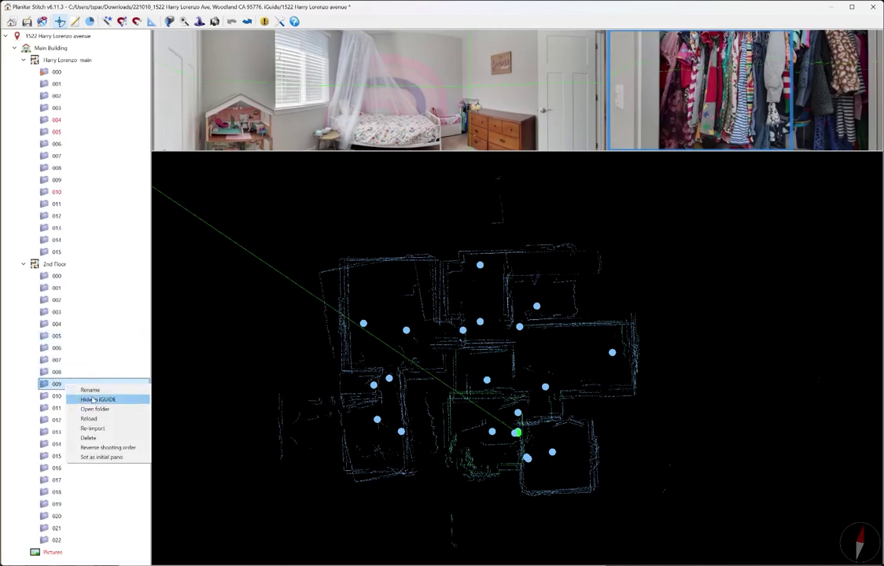
pyautogui.click(90, 399)
# Continue through scans 010–022, hiding scans 018 and 022 in iGUIDE
pyautogui.press('Down')
pyautogui.press('Down')
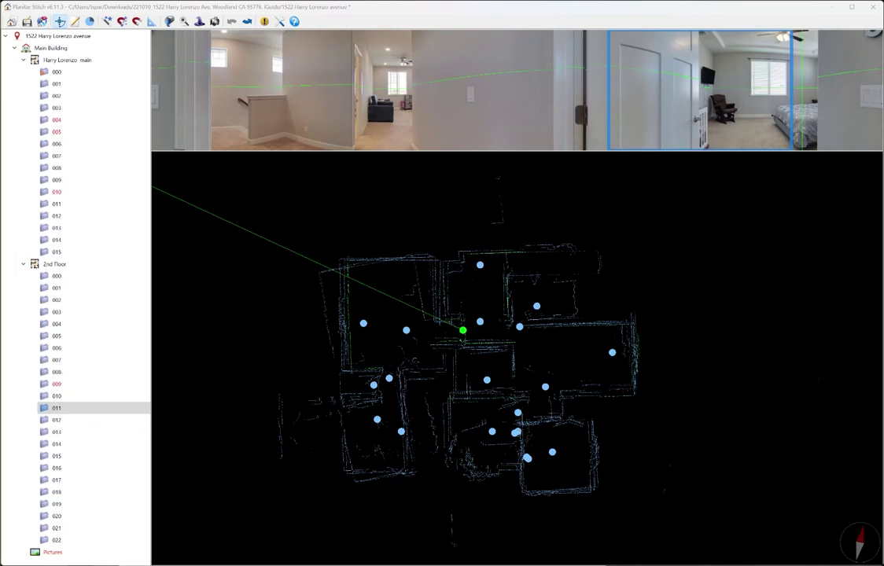
pyautogui.click(76, 420)
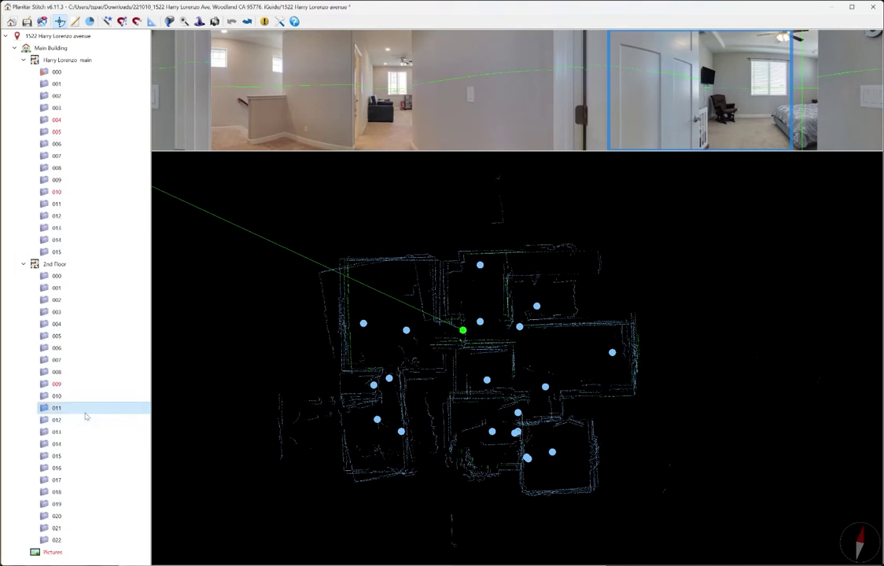
pyautogui.press('Down')
pyautogui.press('Down')
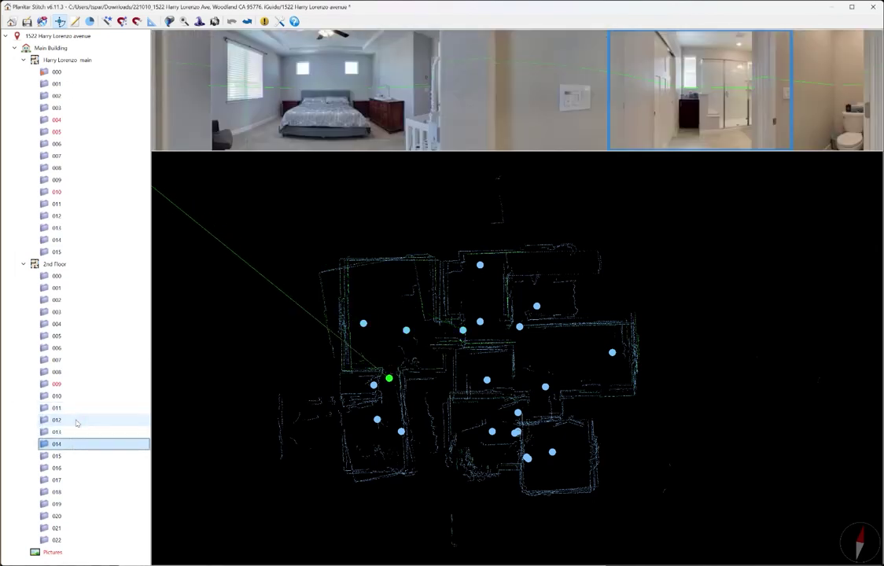
pyautogui.press('Down')
pyautogui.press('Down')
pyautogui.press('Down')
pyautogui.press('Down')
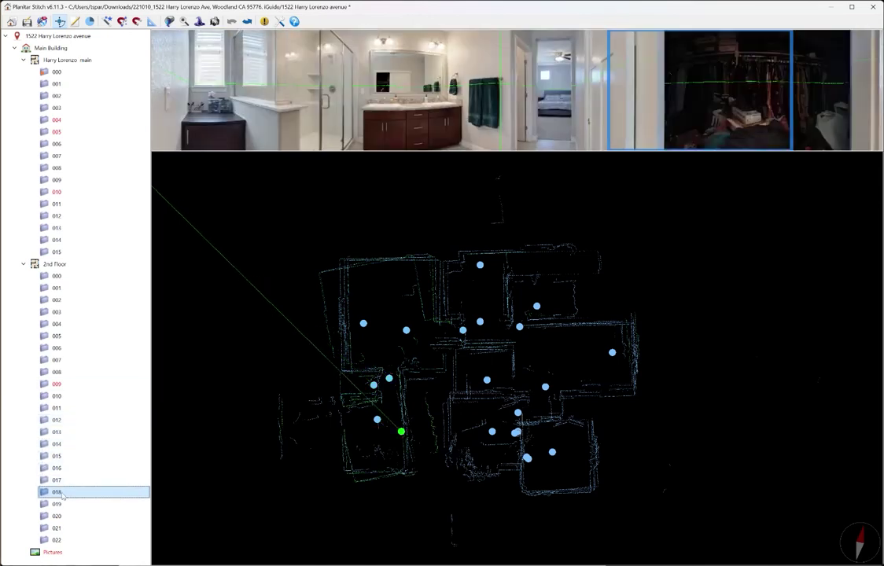
pyautogui.rightClick(92, 505)
pyautogui.click(92, 508)
pyautogui.press('Down')
pyautogui.press('Down')
pyautogui.press('Down')
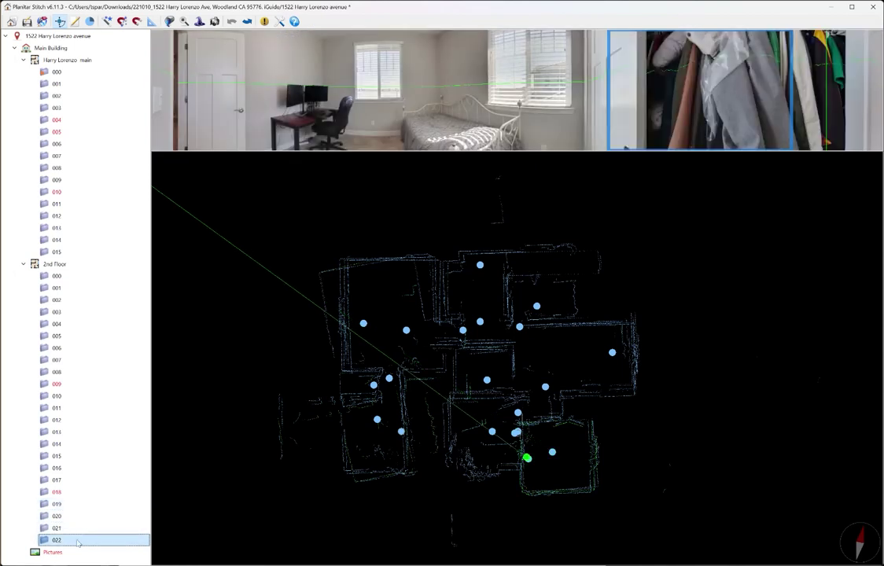
pyautogui.rightClick(79, 541)
pyautogui.click(108, 556)
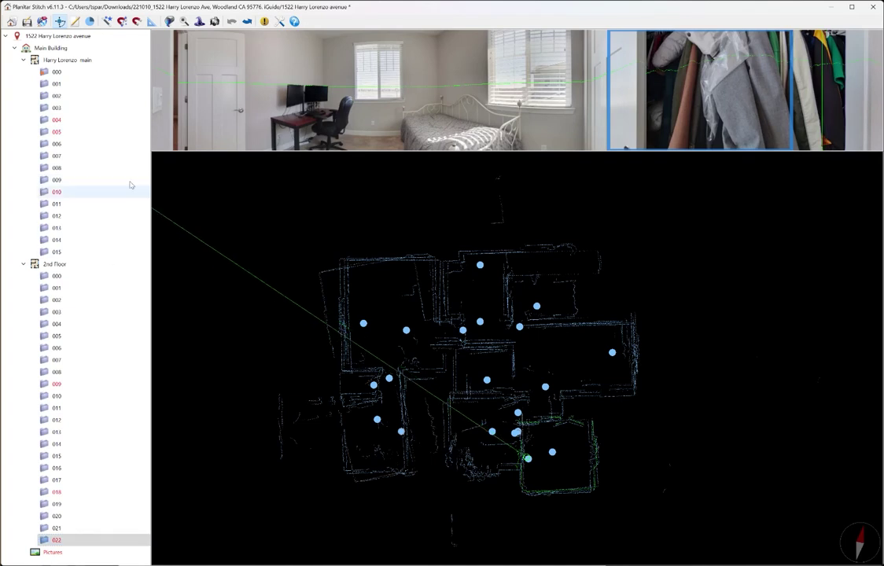
# Rename the main floor level to '1st Floor', then display the 2nd Floor plan
pyautogui.rightClick(78, 63)
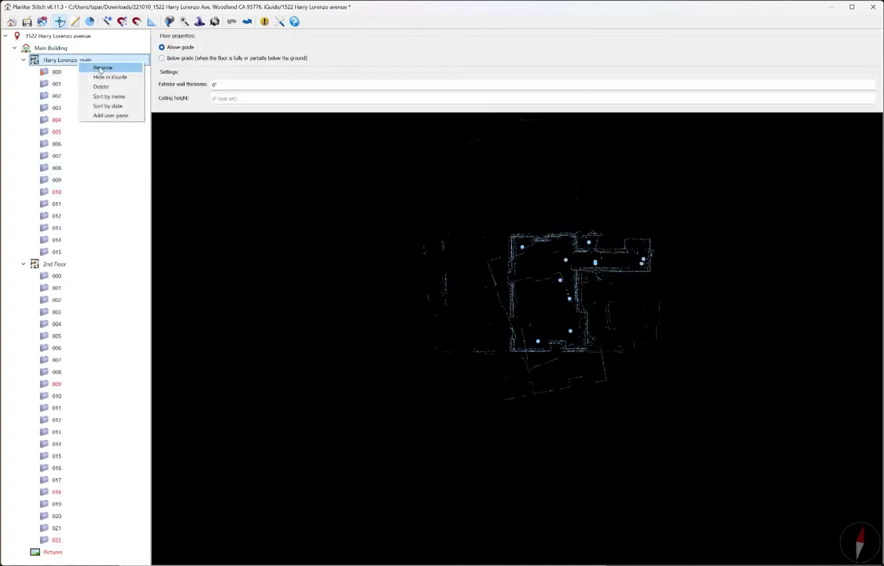
pyautogui.click(101, 67)
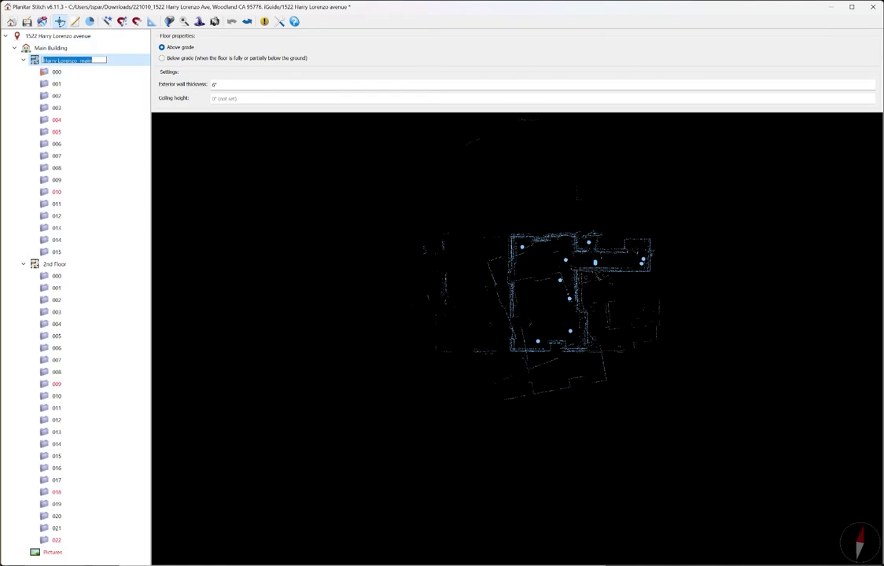
pyautogui.write('1st Floor')
pyautogui.press('Return')
pyautogui.click(55, 264)
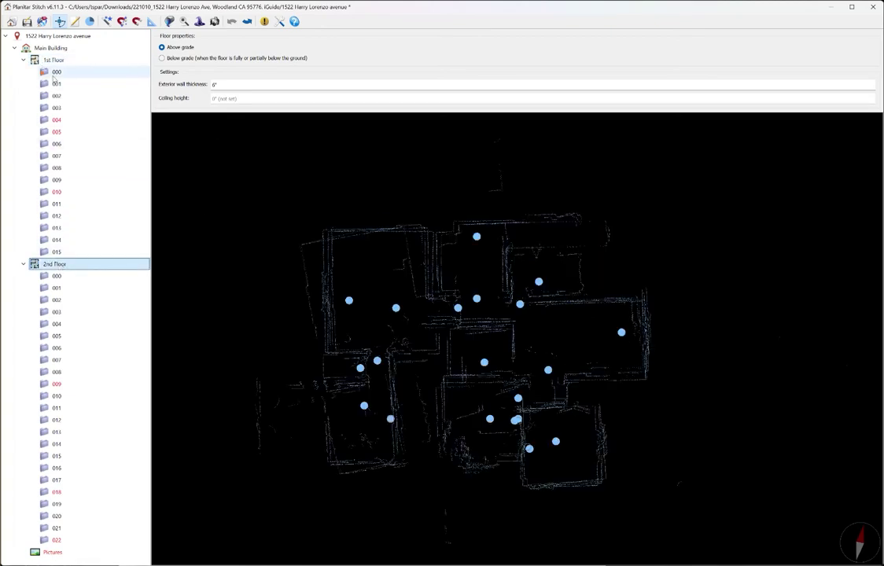
pyautogui.click(219, 217)
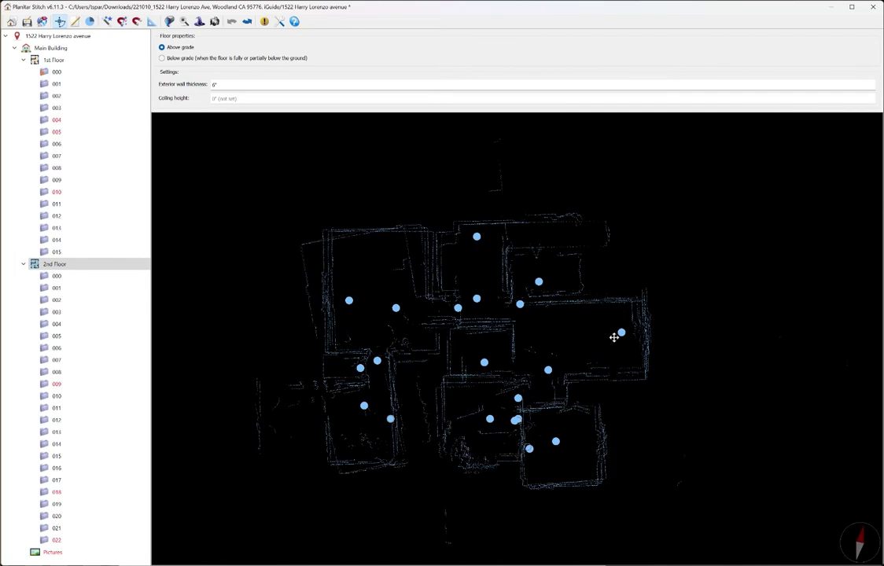
# Return to 1st Floor scan 000 with its entryway panorama and the first-floor plan
pyautogui.scroll(2, 515, 278)
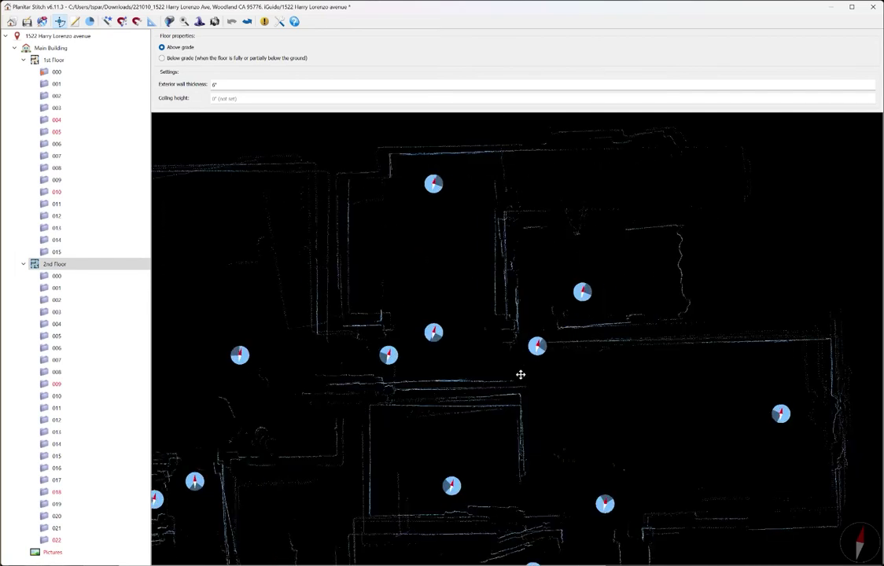
pyautogui.scroll(-5, 481, 405)
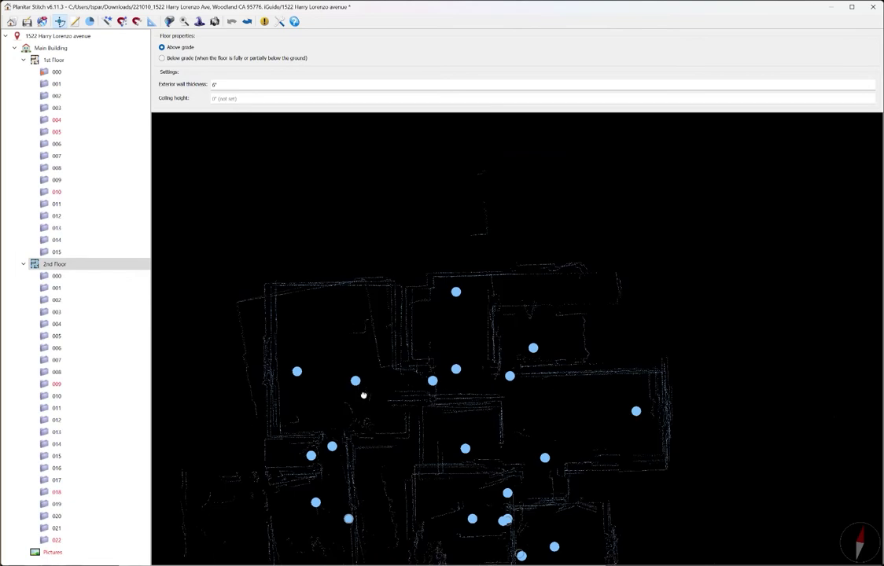
pyautogui.moveTo(363, 395); pyautogui.dragTo(475, 292)
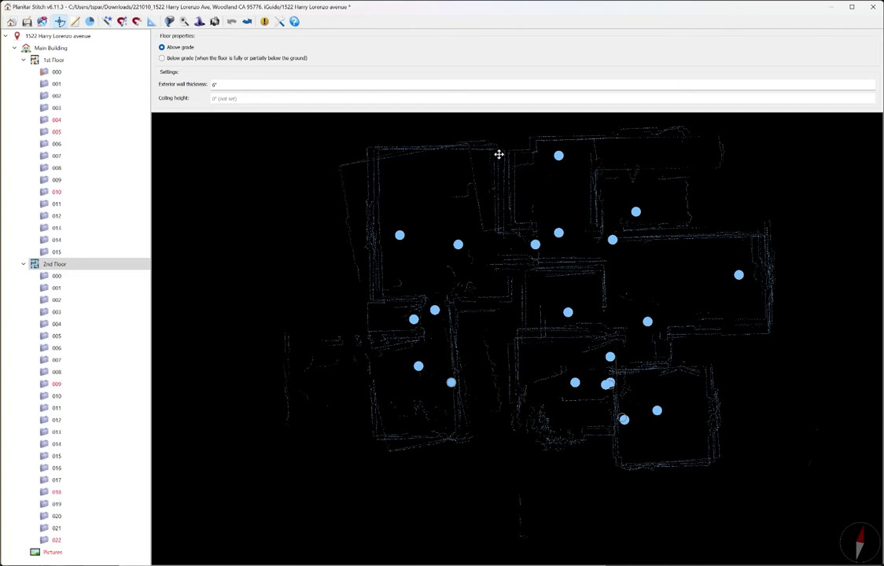
pyautogui.click(56, 71)
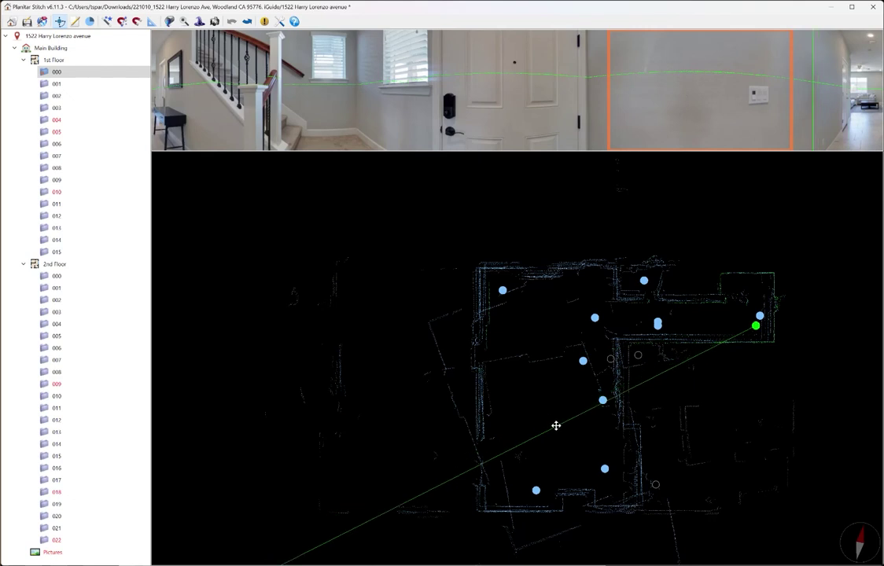
# Step through 1st Floor scans and shift scan 009 slightly right on the plan
pyautogui.click(83, 84)
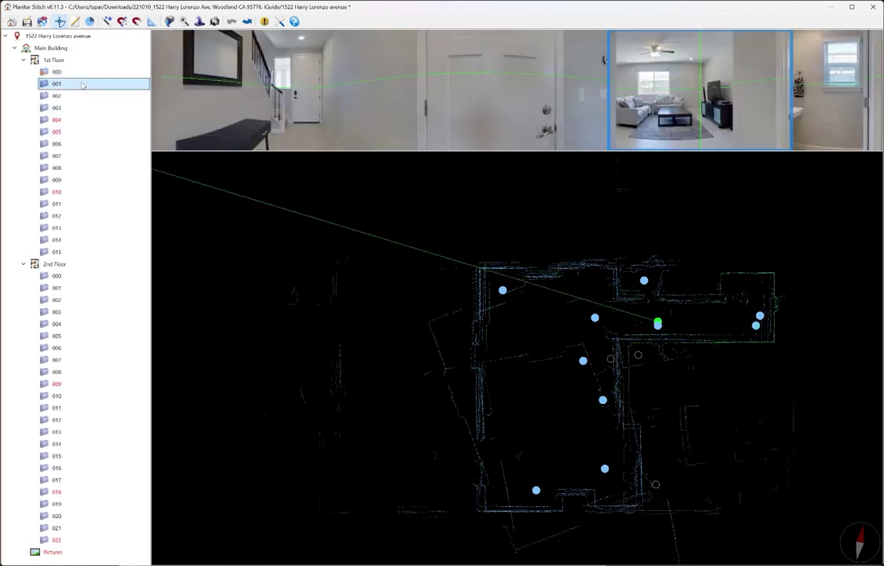
pyautogui.press('Down')
pyautogui.press('Down')
pyautogui.press('Down')
pyautogui.press('Down')
pyautogui.press('Down')
pyautogui.press('Down')
pyautogui.press('Down')
pyautogui.press('Down')
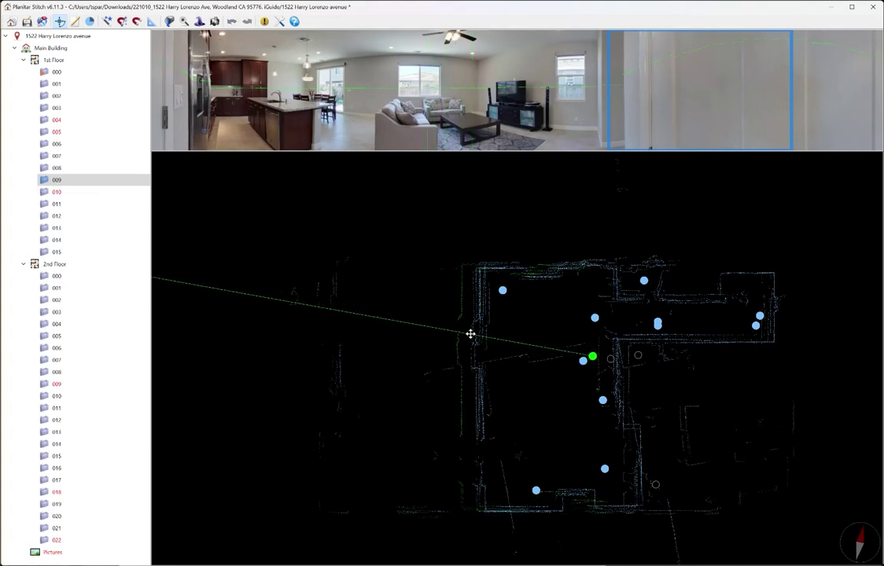
pyautogui.moveTo(469, 334); pyautogui.dragTo(493, 333)
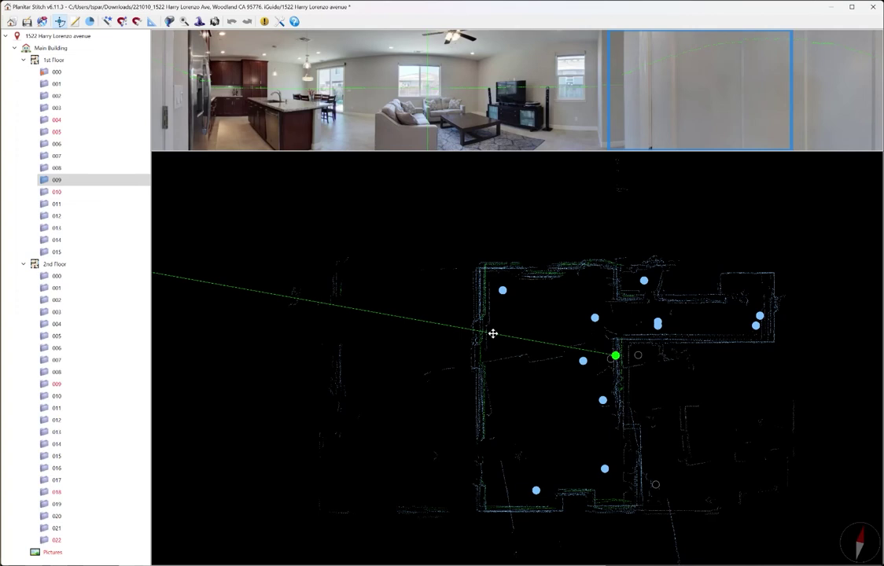
# Review 1st Floor scans 010–015, then move on to the 2nd Floor's first scan
pyautogui.click(52, 192)
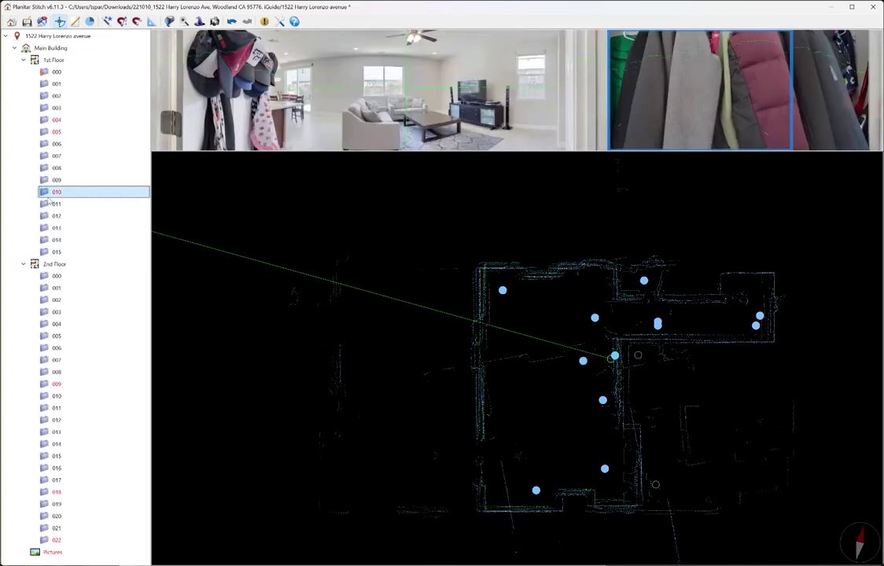
pyautogui.press('Down')
pyautogui.press('Down')
pyautogui.press('Down')
pyautogui.press('Down')
pyautogui.press('Down')
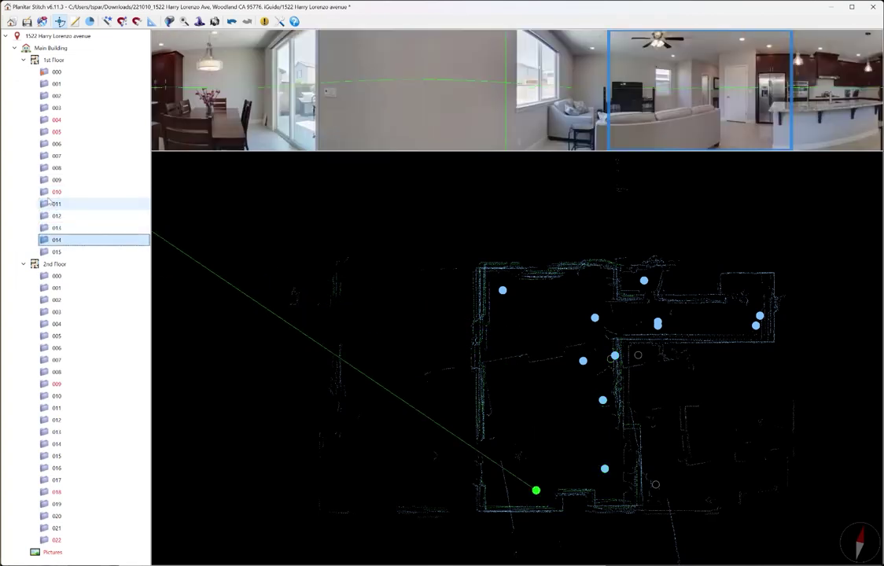
pyautogui.click(118, 240)
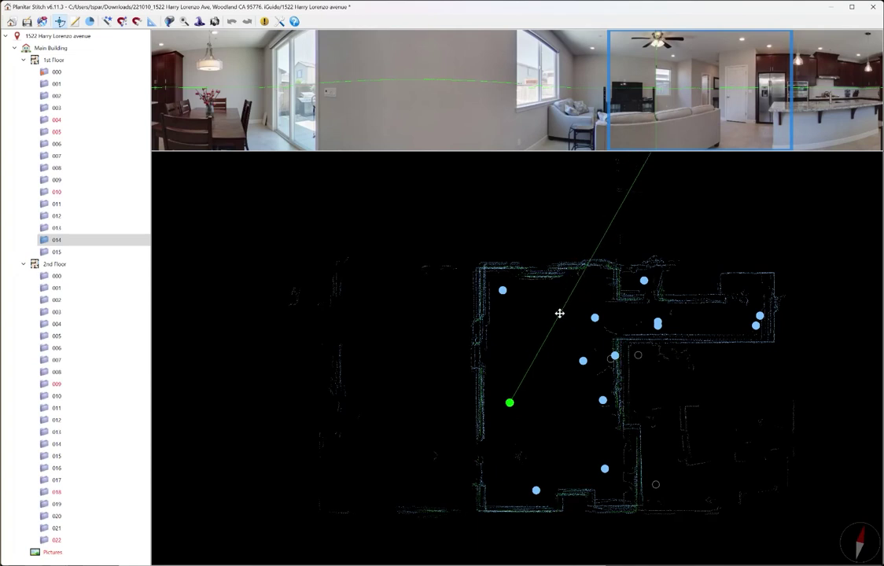
pyautogui.click(87, 252)
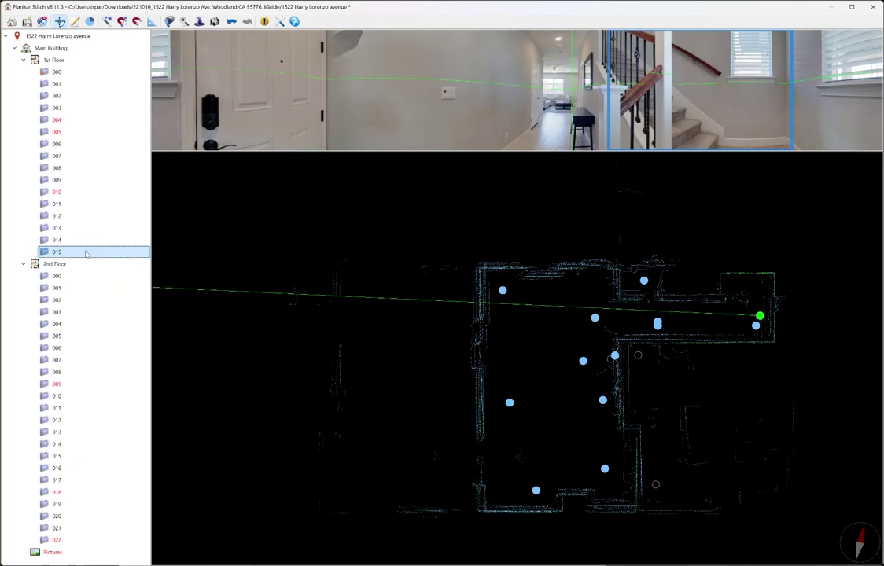
pyautogui.press('Down')
pyautogui.press('Up')
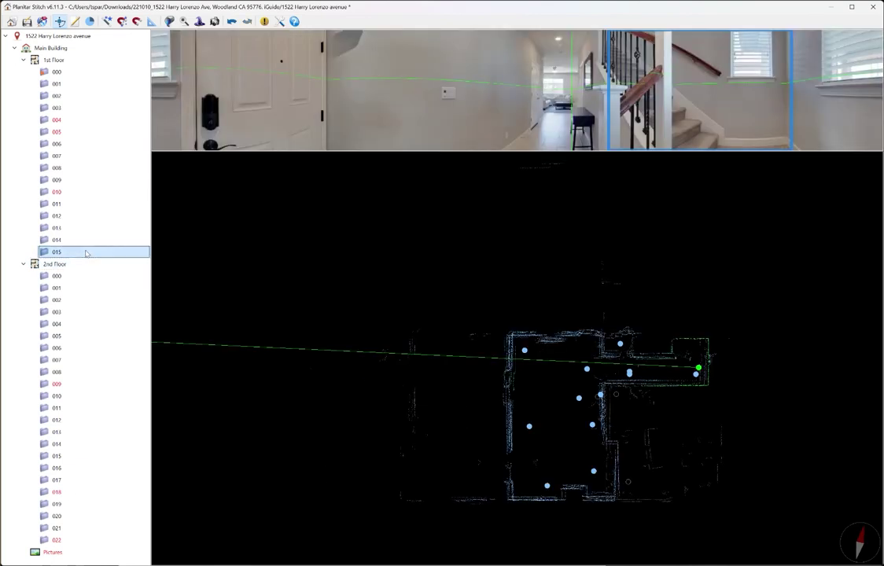
pyautogui.press('Up')
pyautogui.press('Up')
pyautogui.press('Up')
pyautogui.press('Up')
pyautogui.press('Up')
pyautogui.press('Up')
pyautogui.press('Up')
pyautogui.press('Up')
pyautogui.press('Up')
pyautogui.press('Up')
pyautogui.press('Up')
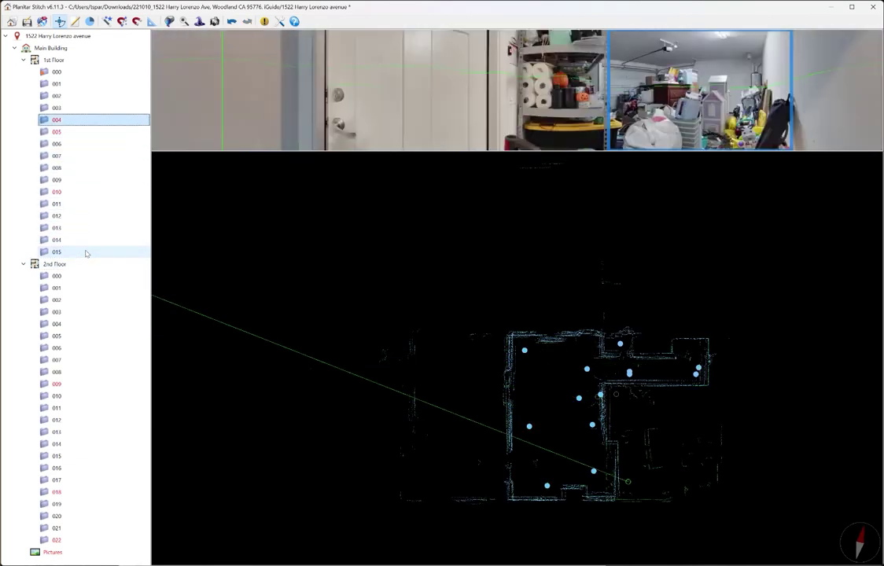
pyautogui.press('Down')
pyautogui.press('Up')
pyautogui.press('Up')
pyautogui.press('Up')
pyautogui.press('Up')
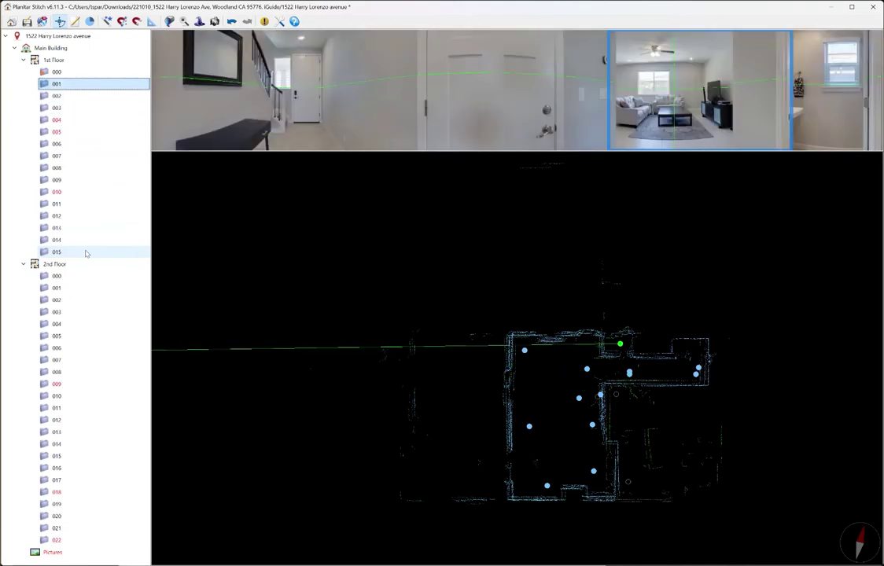
pyautogui.press('Up')
pyautogui.click(67, 276)
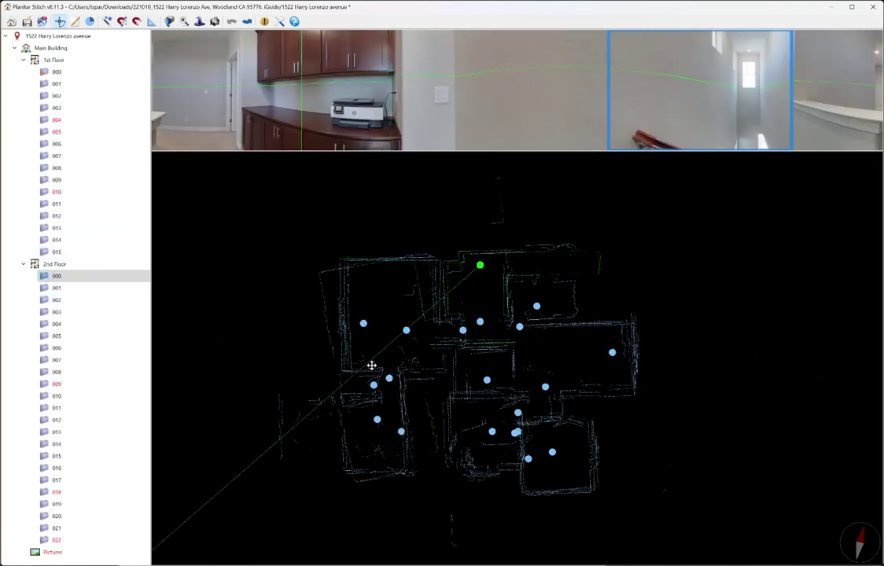
# Nudge 2nd Floor scan 014's point cloud up and right to align it
pyautogui.click(118, 287)
pyautogui.press('Down')
pyautogui.press('Down')
pyautogui.press('Down')
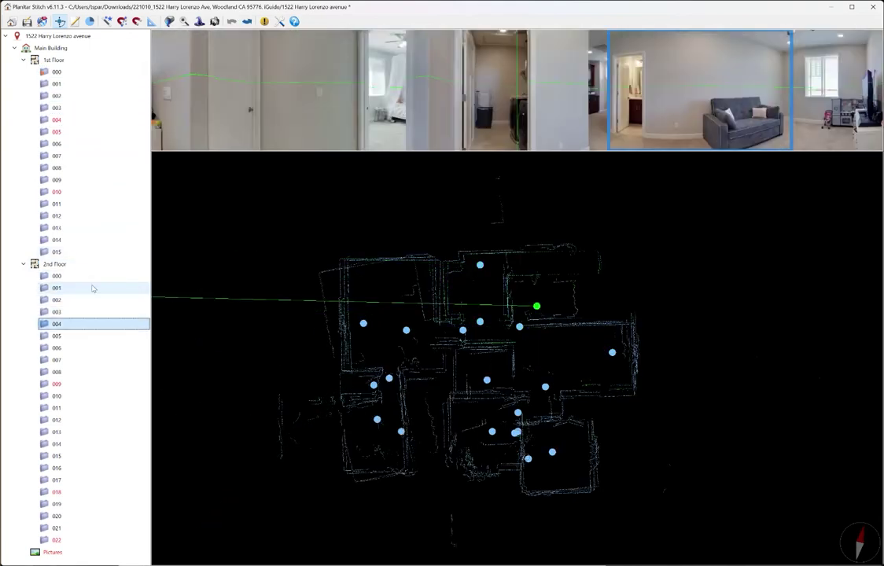
pyautogui.press('Down')
pyautogui.press('Down')
pyautogui.press('Down')
pyautogui.press('Down')
pyautogui.press('Down')
pyautogui.press('Down')
pyautogui.press('Down')
pyautogui.press('Down')
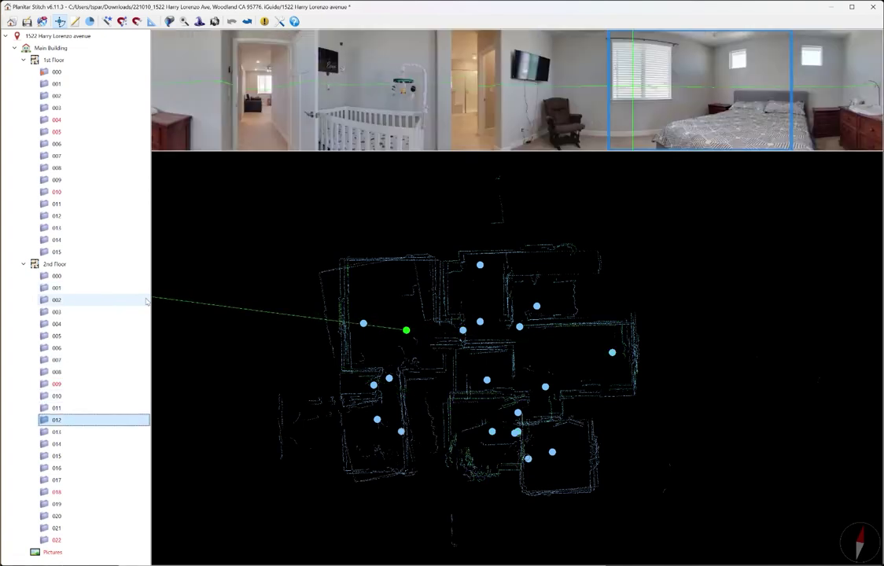
pyautogui.press('Down')
pyautogui.press('Down')
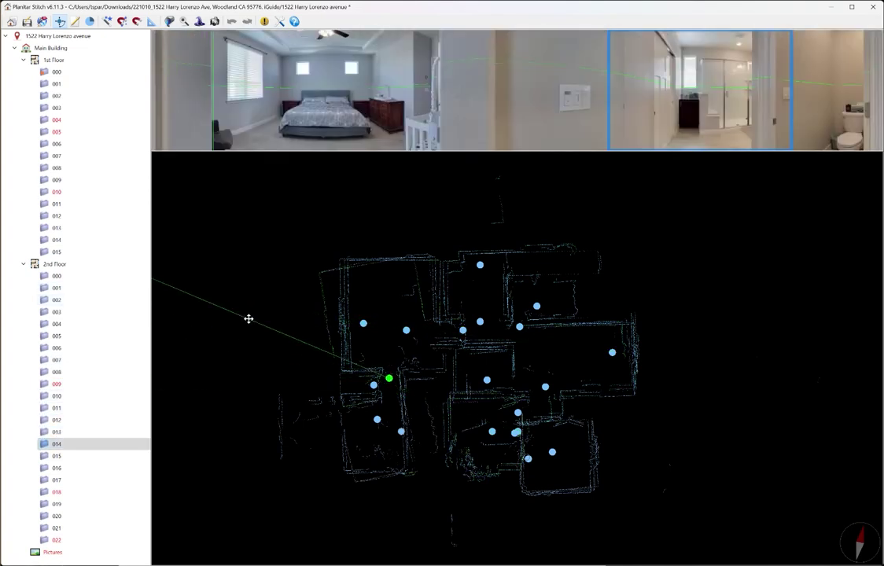
pyautogui.moveTo(272, 302); pyautogui.dragTo(276, 295)
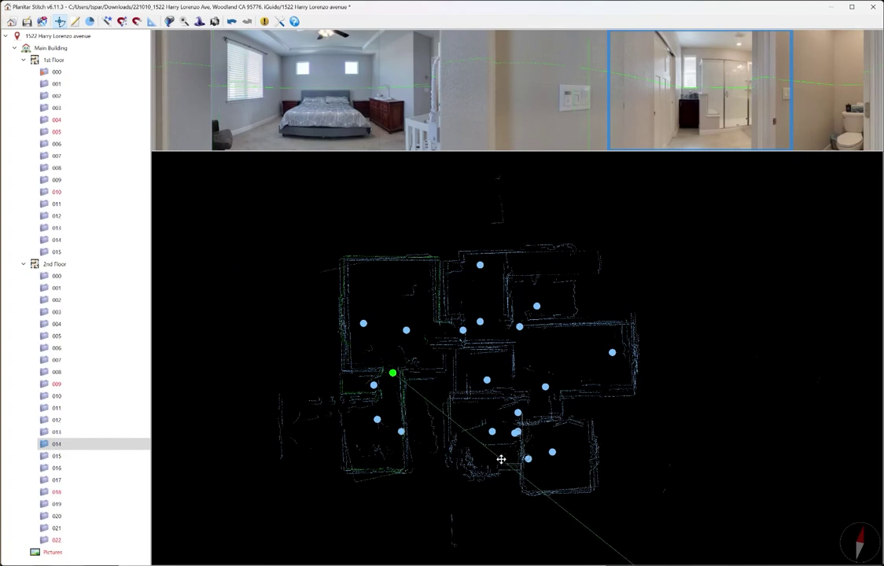
# Shift 2nd Floor scan 018's point cloud slightly left to line it up
pyautogui.click(76, 458)
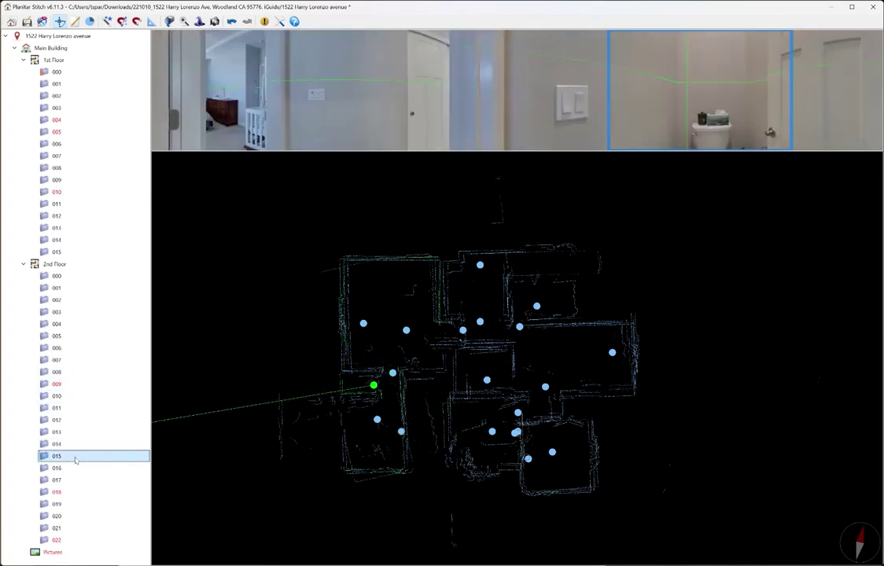
pyautogui.press('Down')
pyautogui.press('Down')
pyautogui.press('Down')
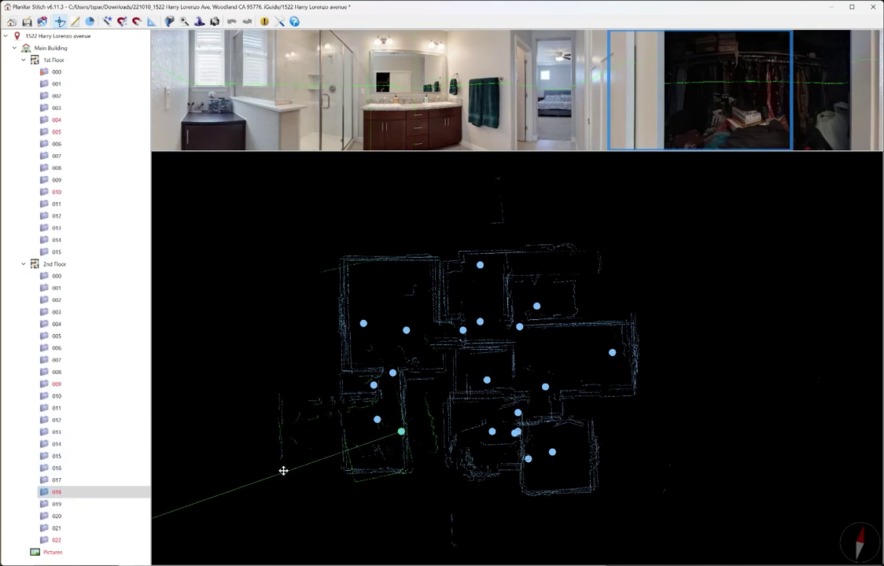
pyautogui.moveTo(269, 450)
pyautogui.mouseDown()
pyautogui.moveTo(261, 450)
pyautogui.moveTo(268, 448)
pyautogui.mouseUp()
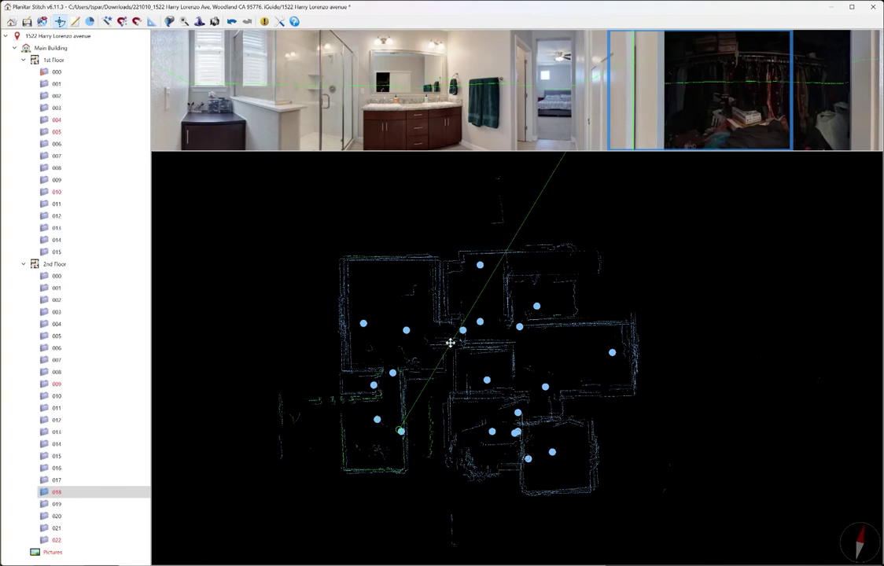
# Select 1st Floor scans 000 and 001, answering 'Yes to All' to confirm scan positions
pyautogui.click(68, 70)
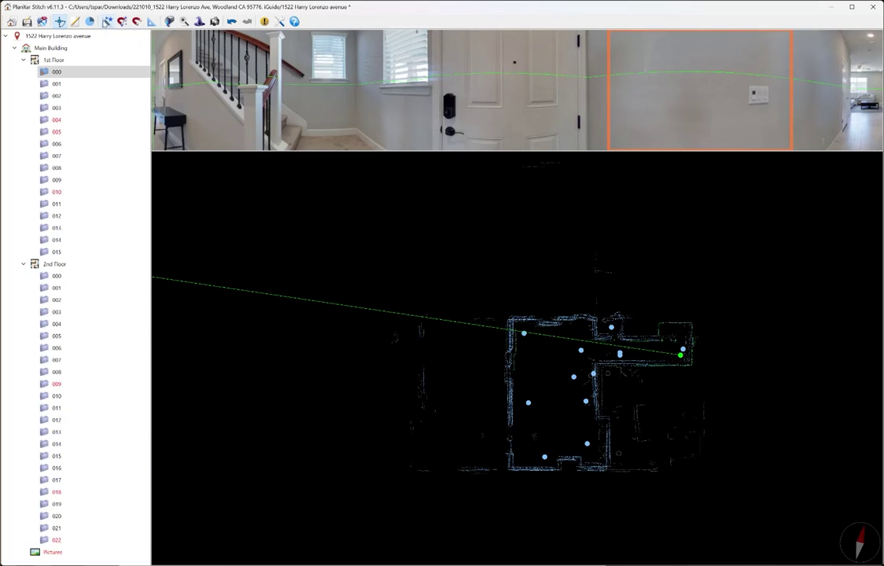
pyautogui.click(144, 87)
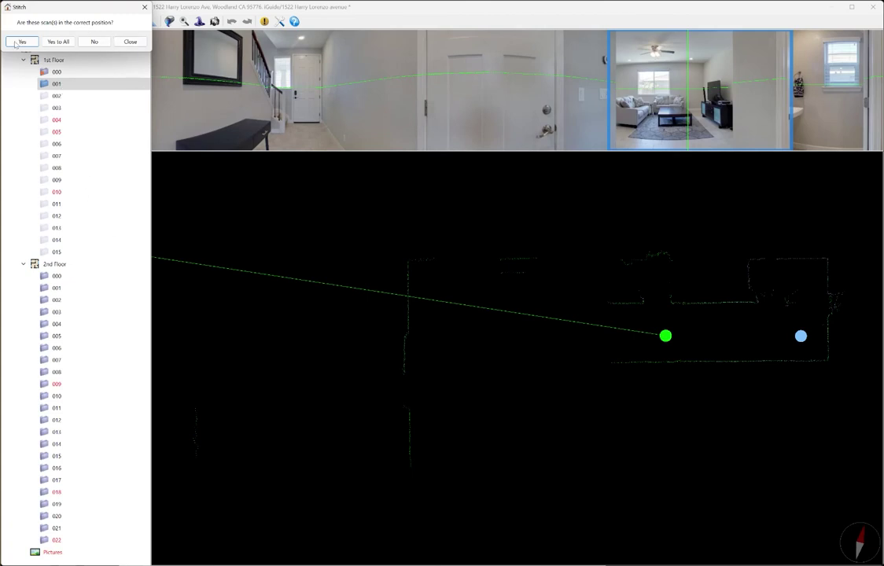
pyautogui.click(57, 41)
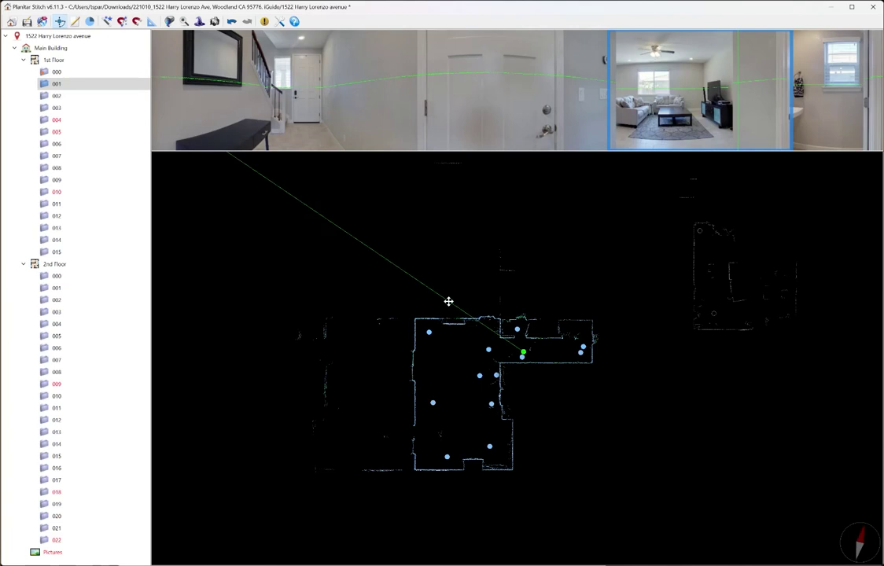
# Zoom the plan and browse the 1st Floor kitchen scan panoramas
pyautogui.scroll(8, 489, 357)
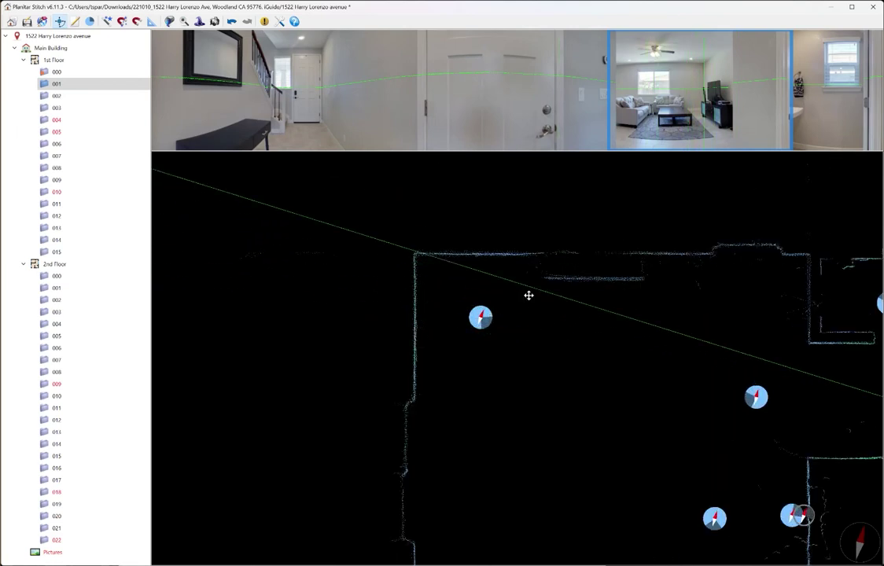
pyautogui.scroll(-4, 536, 403)
pyautogui.scroll(-3, 535, 403)
pyautogui.scroll(-1, 749, 365)
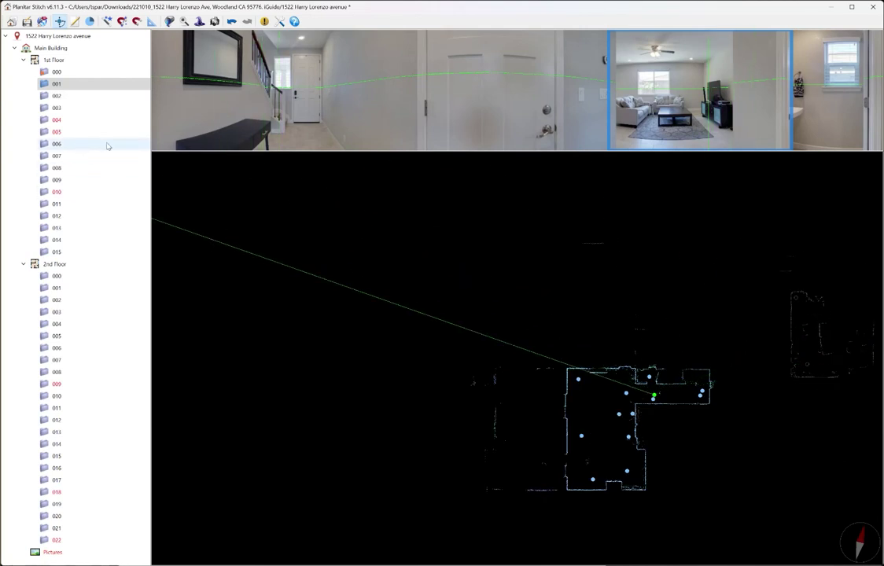
pyautogui.click(71, 253)
pyautogui.press('Up')
pyautogui.press('Up')
pyautogui.press('Up')
pyautogui.press('Up')
pyautogui.press('Up')
pyautogui.press('Up')
pyautogui.press('Up')
pyautogui.press('Up')
pyautogui.press('Up')
pyautogui.press('Up')
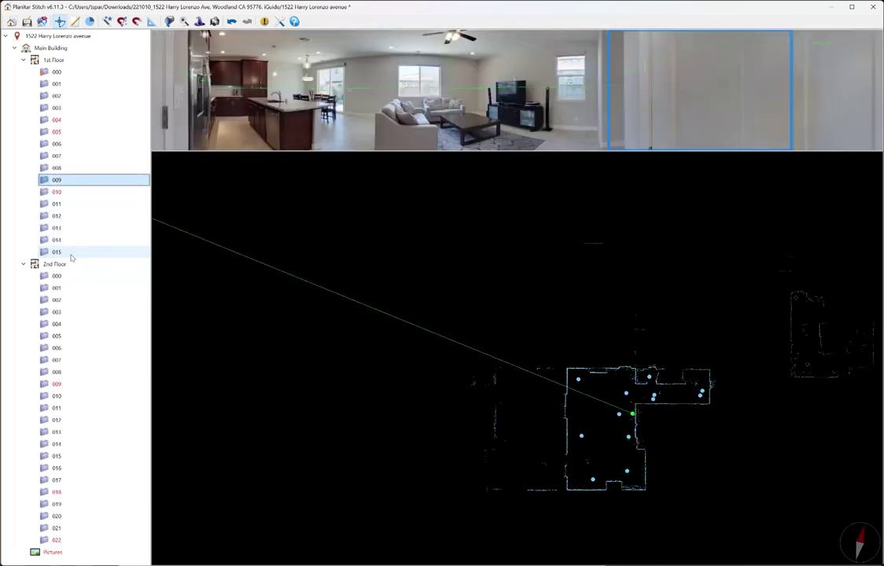
pyautogui.click(622, 121)
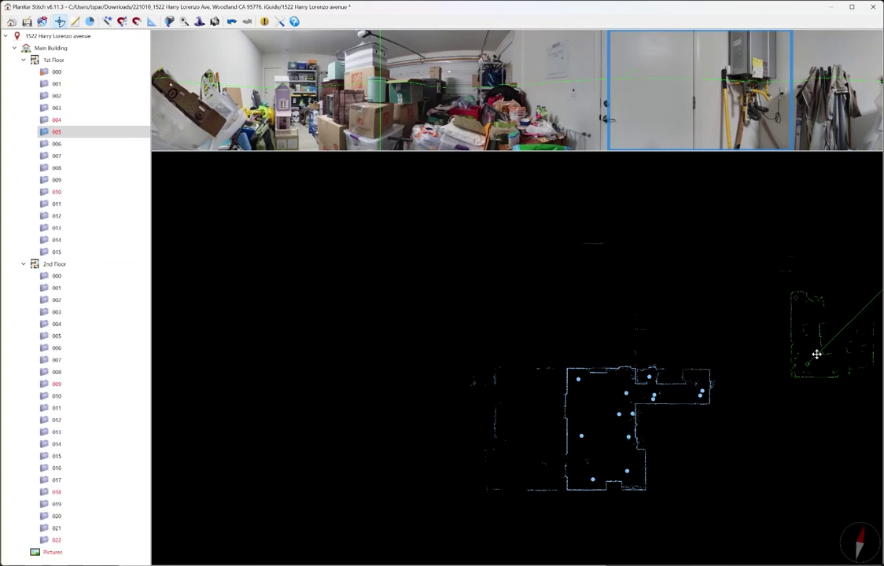
# Move the point clouds of garage scans 004 and 005 beside the house plan
pyautogui.click(78, 119)
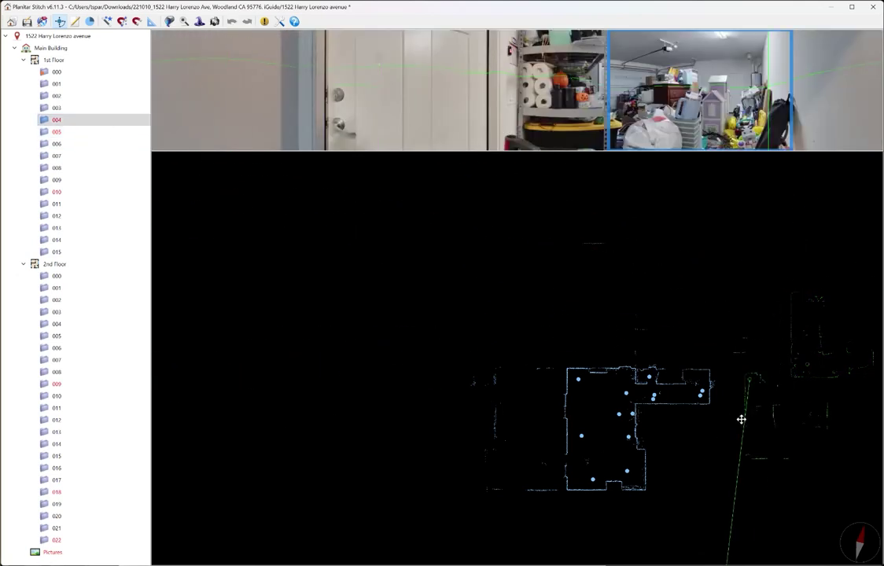
pyautogui.moveTo(741, 420); pyautogui.dragTo(645, 450)
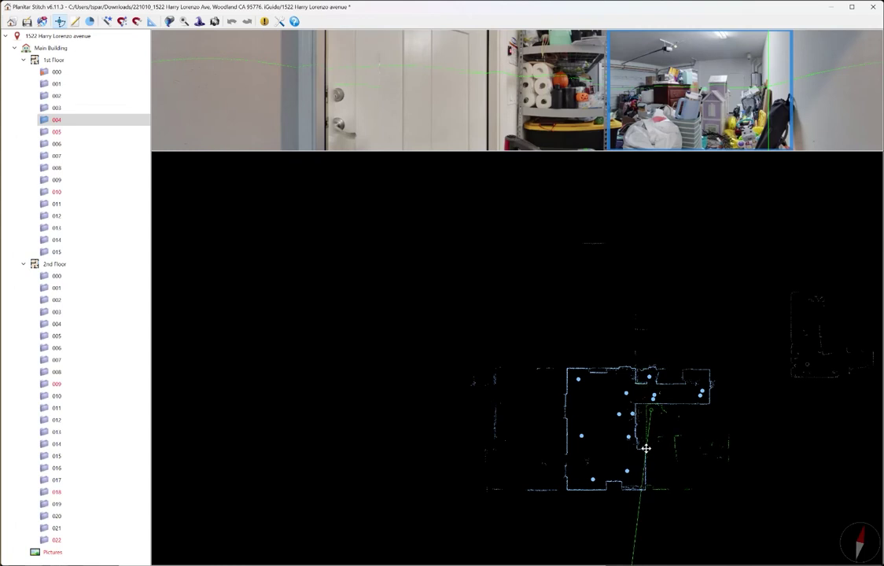
pyautogui.click(56, 131)
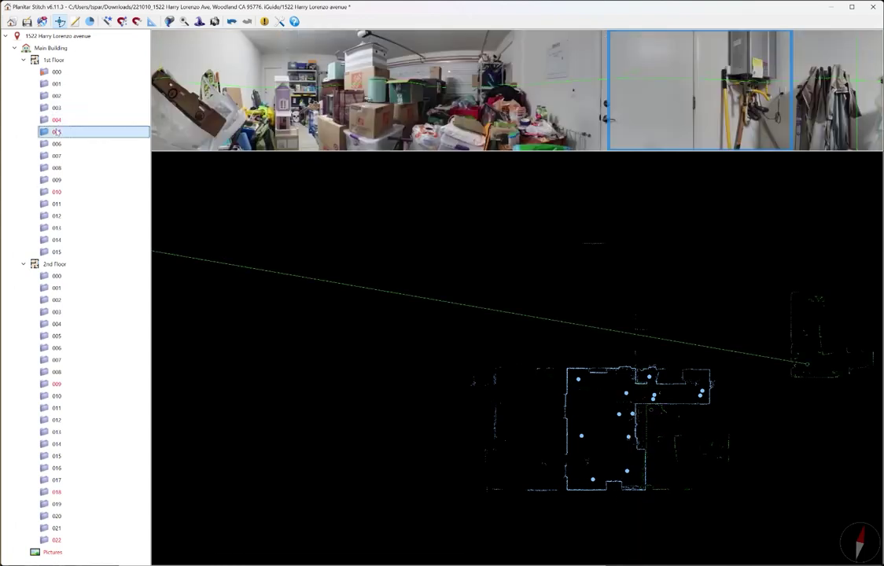
pyautogui.moveTo(781, 352); pyautogui.dragTo(668, 476)
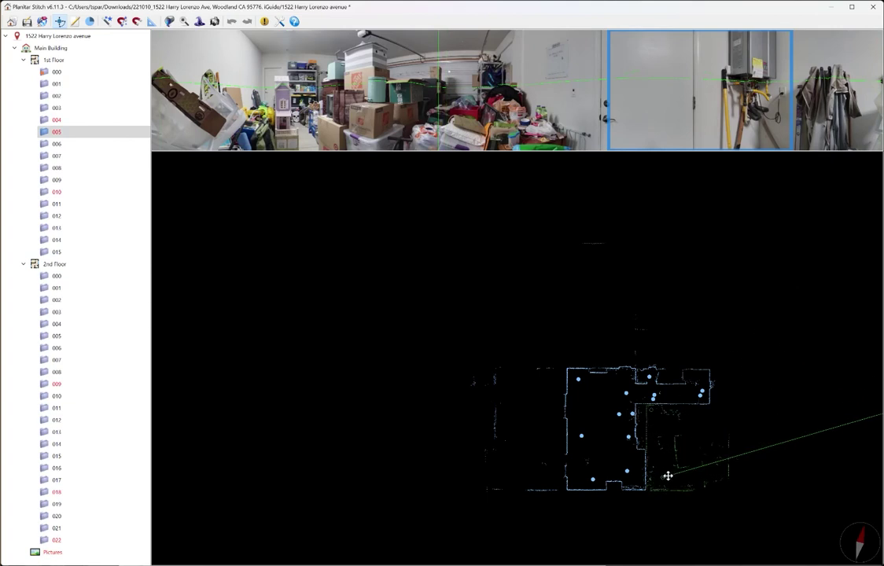
pyautogui.scroll(5, 653, 429)
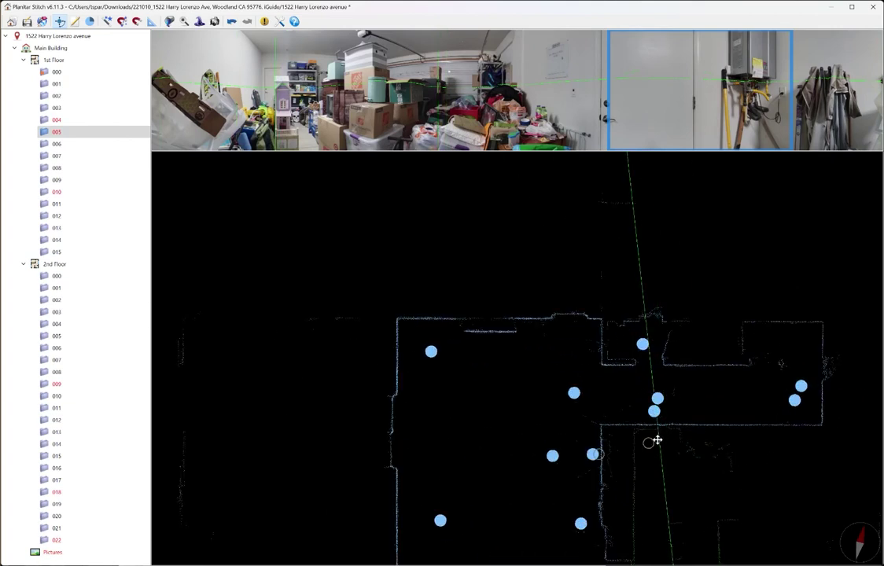
# Reposition scan 004 and rotate its direction line so its walls align, then show scan 003
pyautogui.click(57, 120)
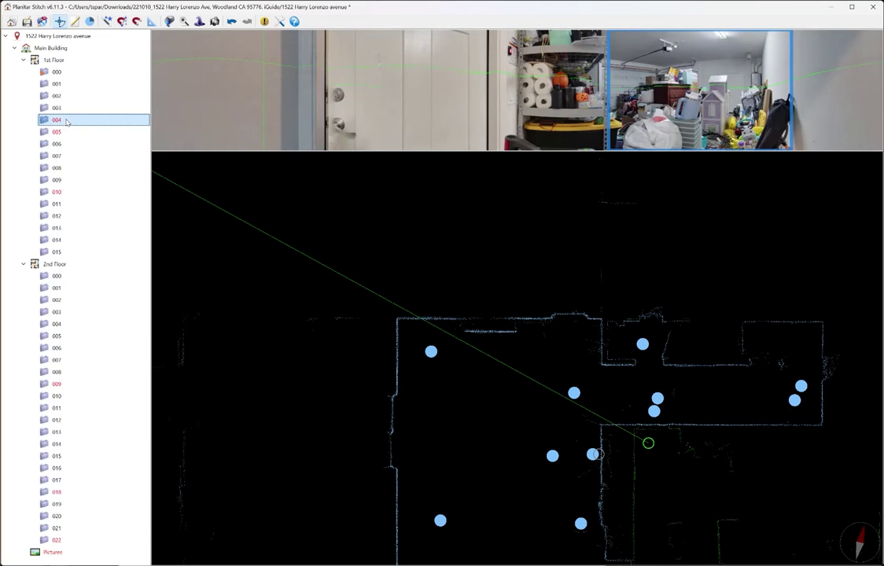
pyautogui.moveTo(624, 430); pyautogui.dragTo(637, 302)
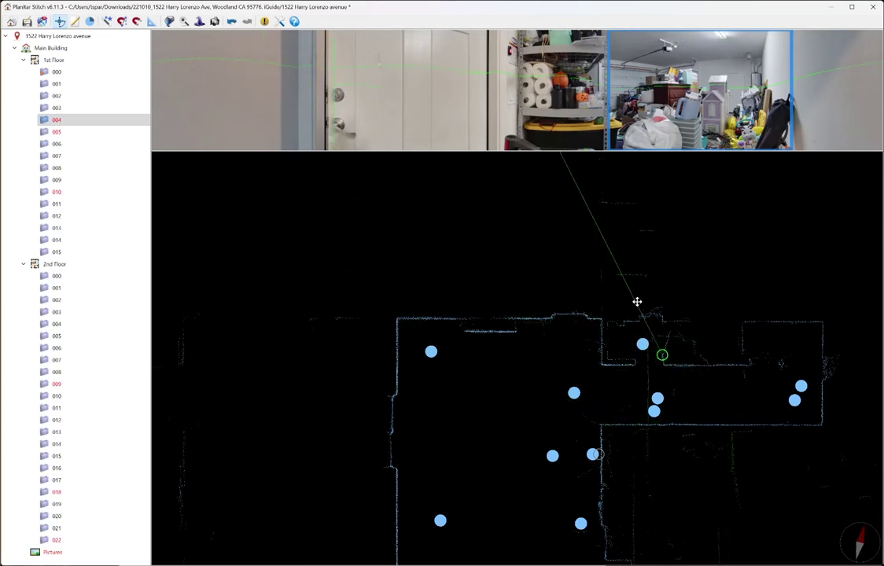
pyautogui.moveTo(623, 262); pyautogui.dragTo(646, 281)
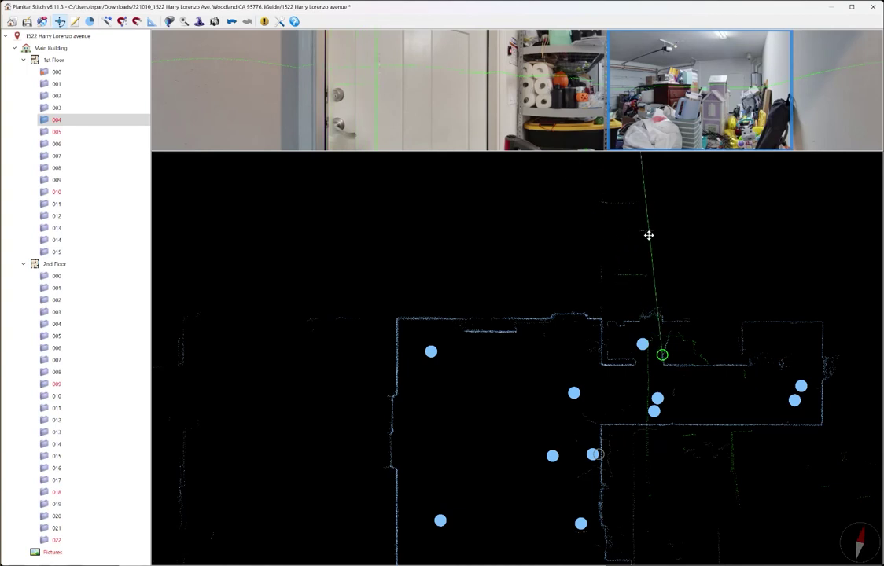
pyautogui.moveTo(648, 235); pyautogui.dragTo(653, 450)
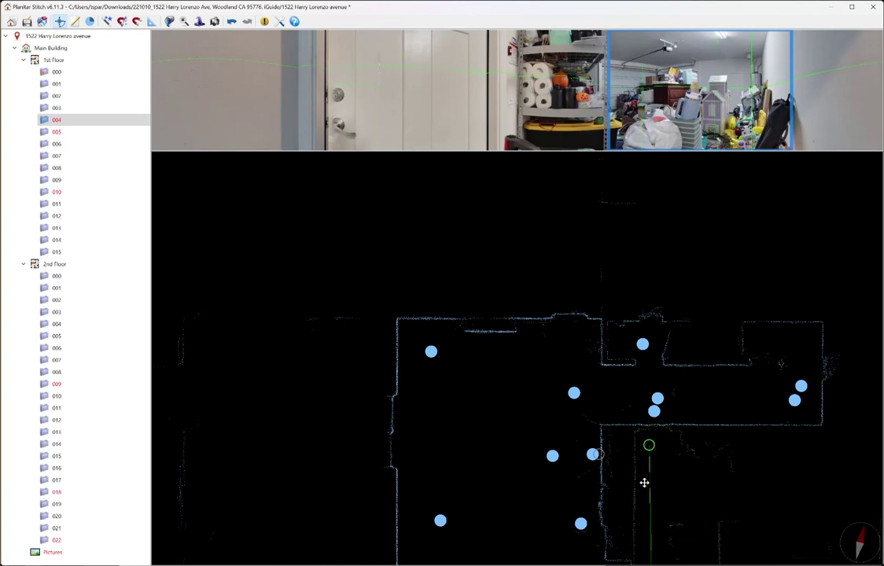
pyautogui.moveTo(644, 483); pyautogui.dragTo(654, 424)
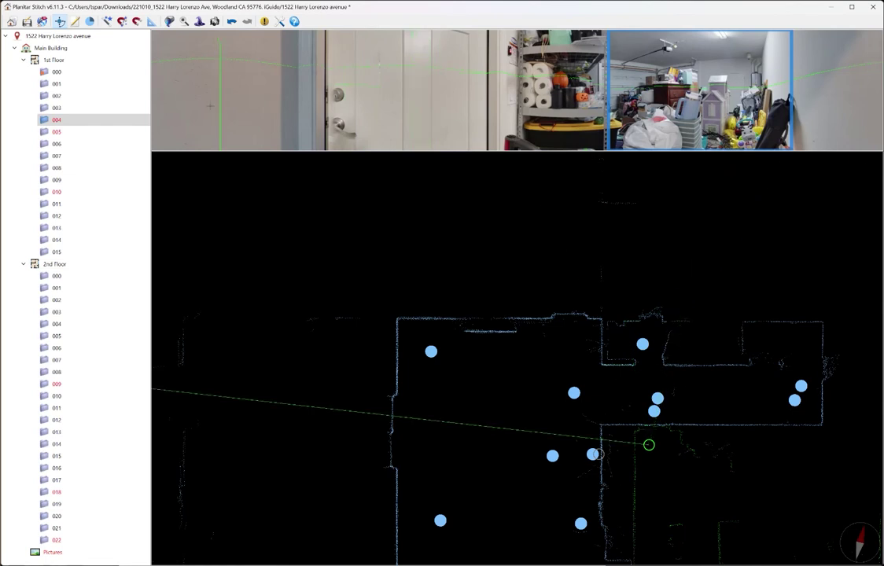
pyautogui.click(69, 107)
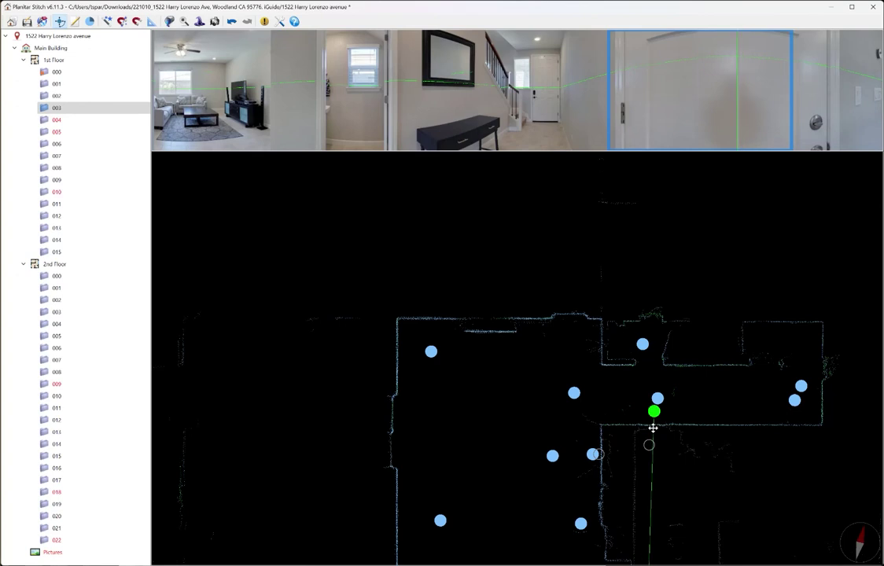
# Review the placement of garage scans 004 and 005 on the 1st Floor plan
pyautogui.click(55, 119)
pyautogui.click(57, 132)
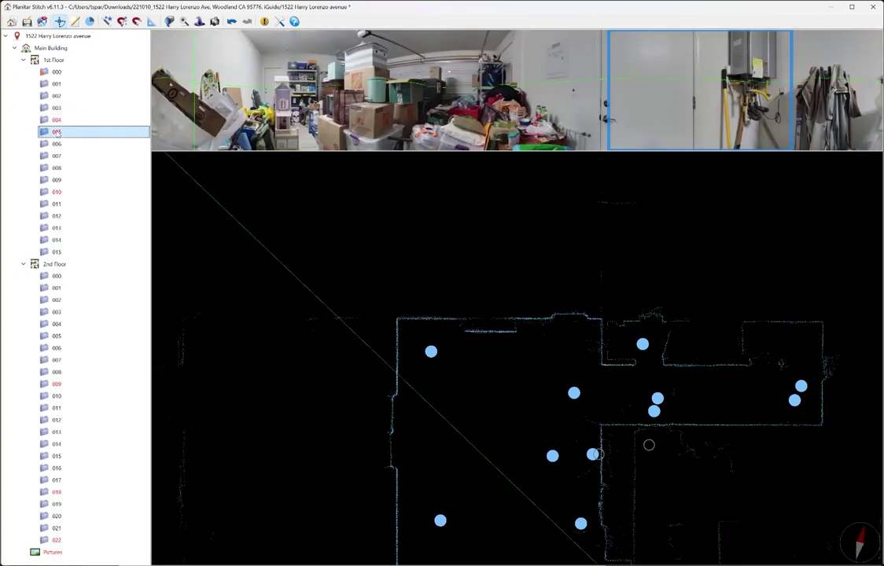
pyautogui.scroll(-5, 458, 389)
pyautogui.scroll(5, 473, 424)
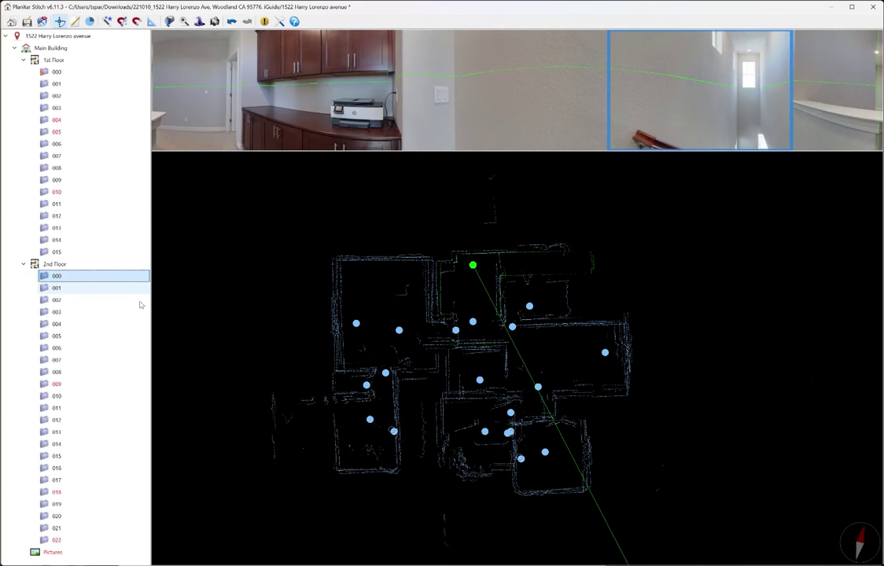
pyautogui.scroll(3, 336, 321)
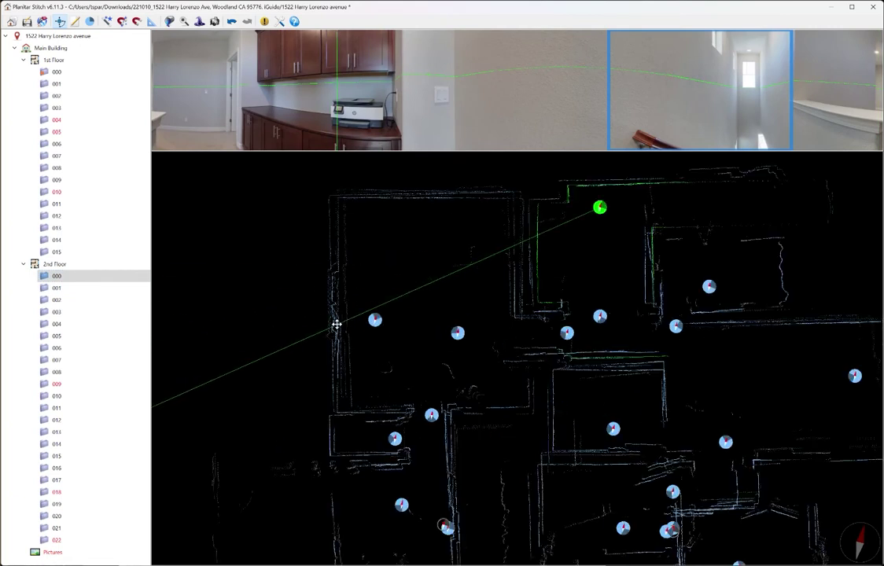
pyautogui.scroll(-2, 293, 421)
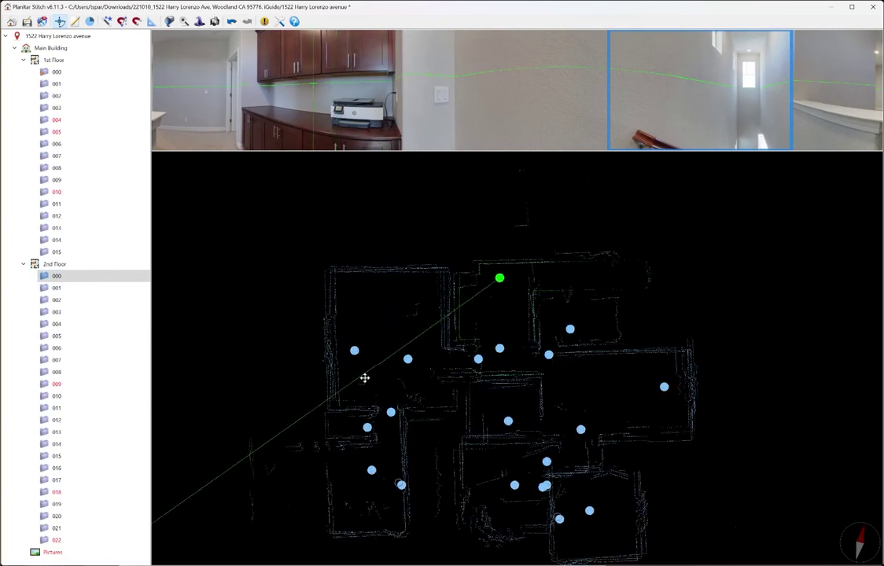
pyautogui.scroll(-2, 389, 276)
pyautogui.scroll(1, 369, 333)
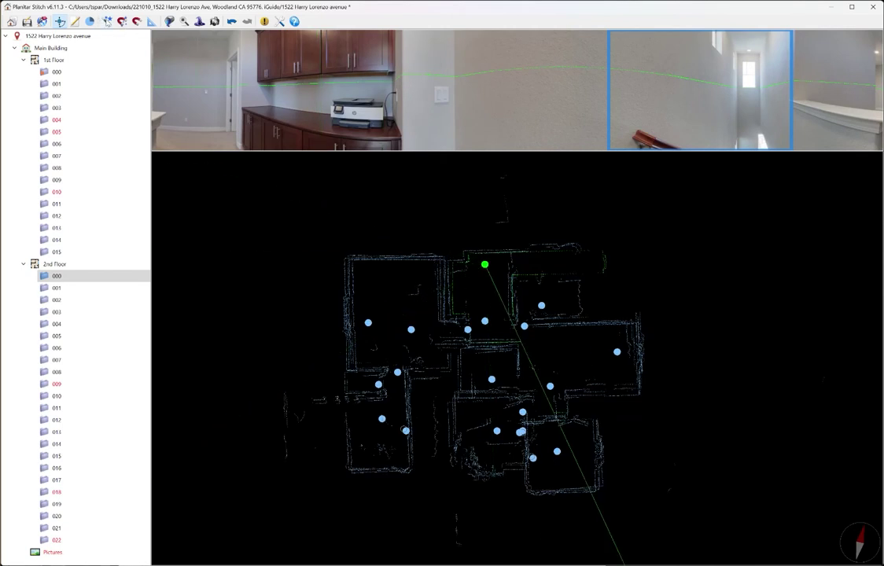
# Place 2nd-floor scan 001 in the upper right of the plan
pyautogui.click(107, 21)
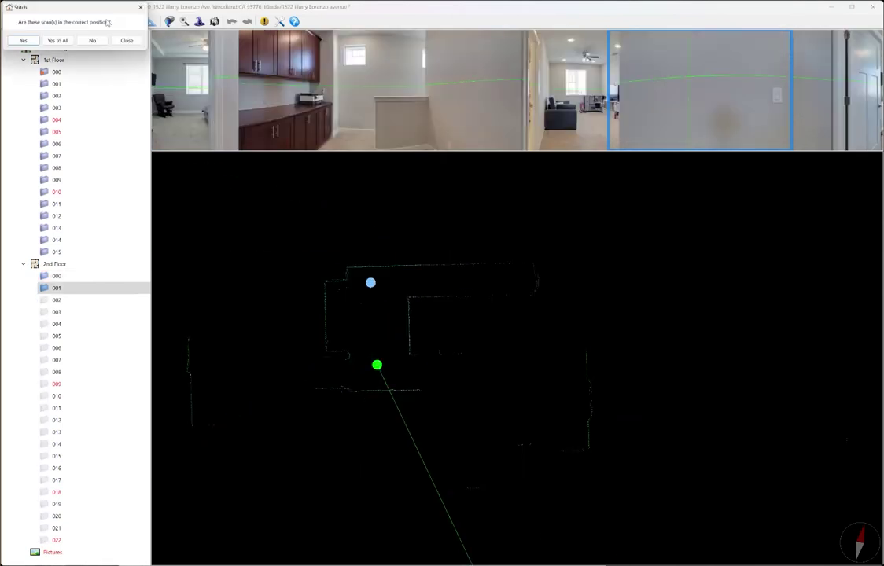
pyautogui.click(55, 42)
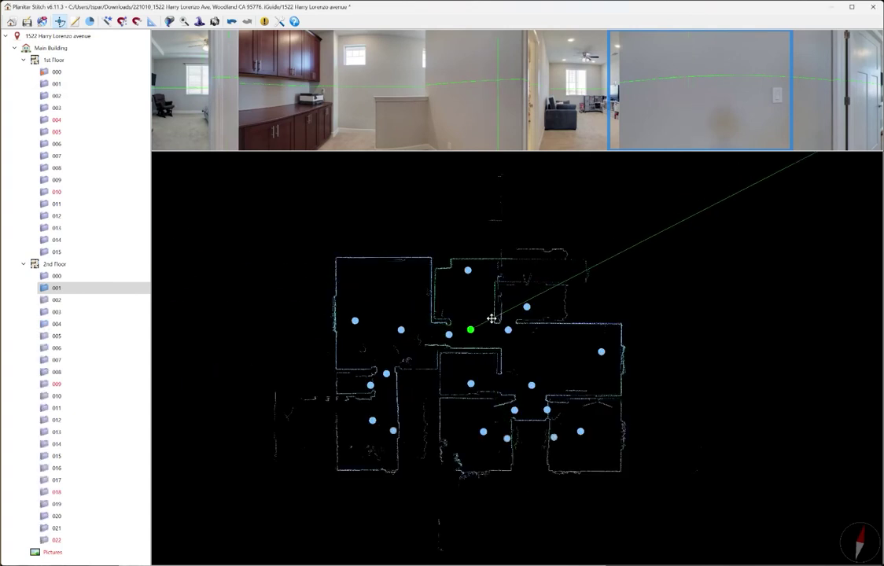
pyautogui.moveTo(472, 326); pyautogui.dragTo(767, 222)
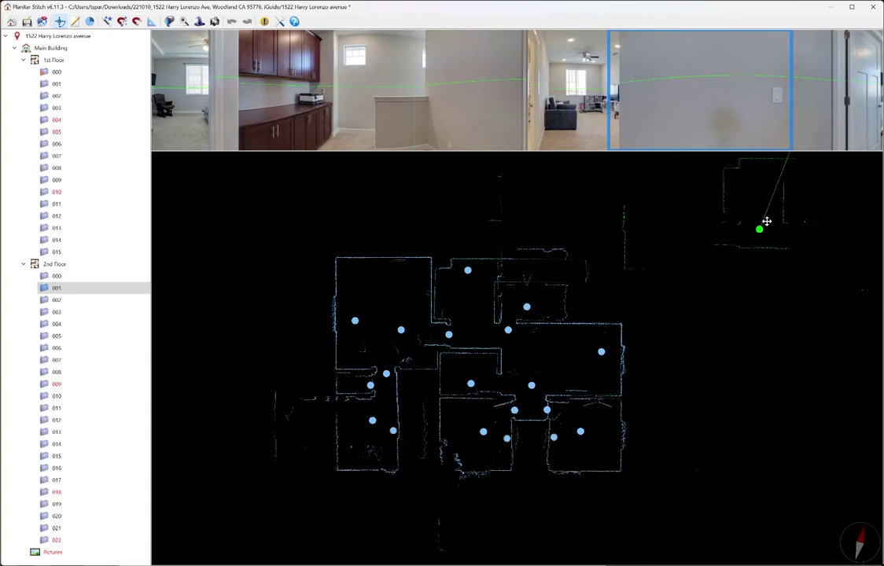
# Drop 2nd-floor scan 012 into the upper-left room and check its placement
pyautogui.click(143, 384)
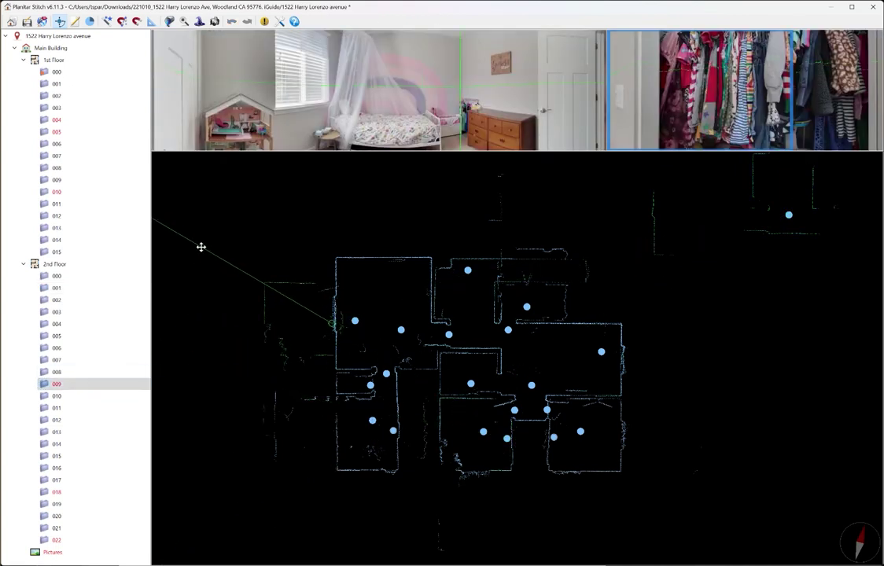
pyautogui.click(57, 420)
pyautogui.moveTo(401, 327); pyautogui.dragTo(627, 496)
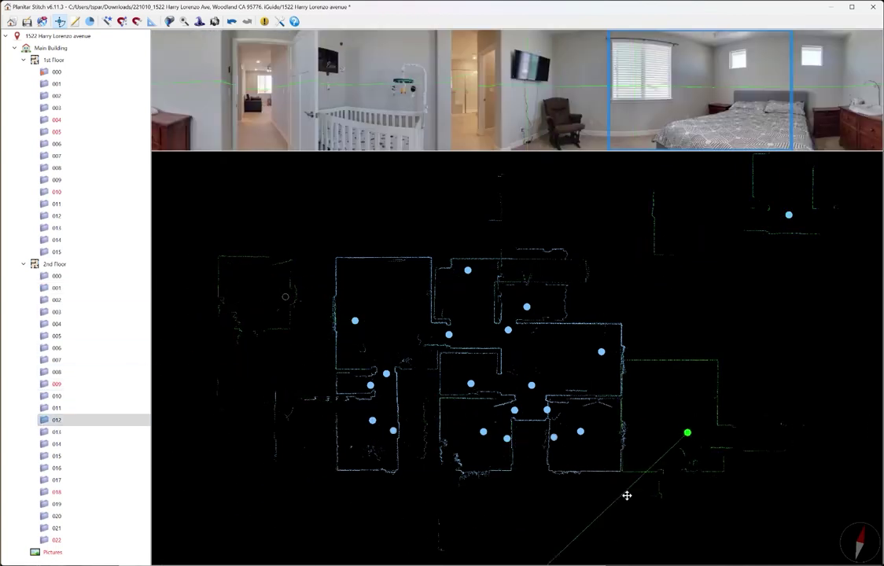
pyautogui.scroll(-3, 206, 368)
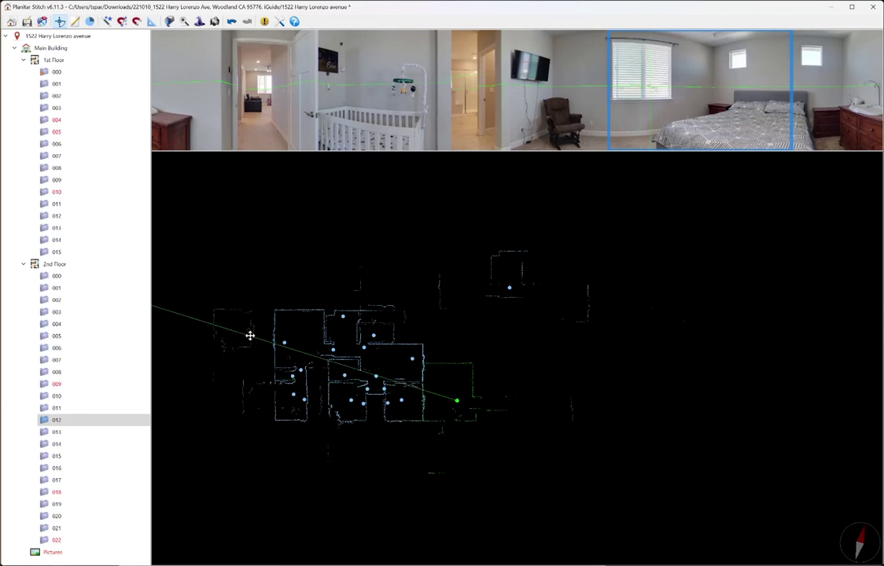
pyautogui.click(321, 326)
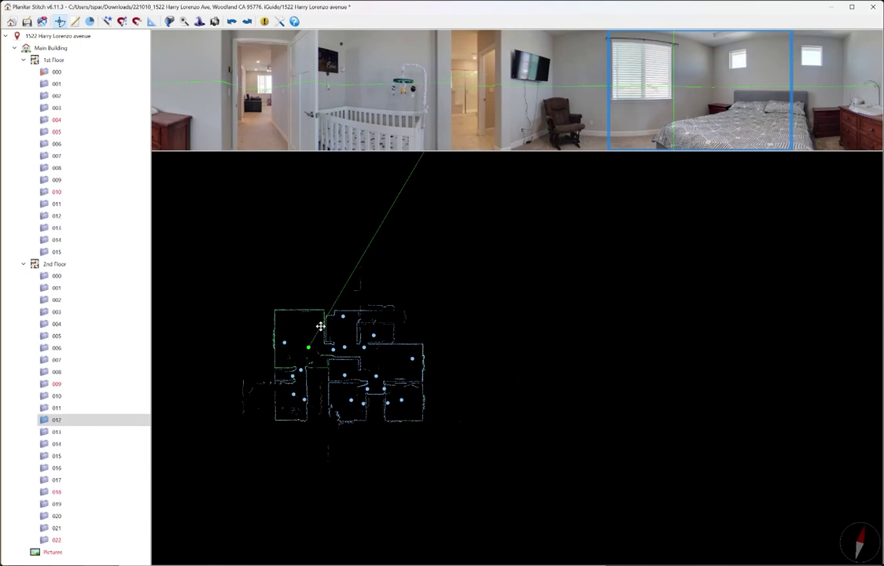
pyautogui.moveTo(321, 327); pyautogui.dragTo(457, 360)
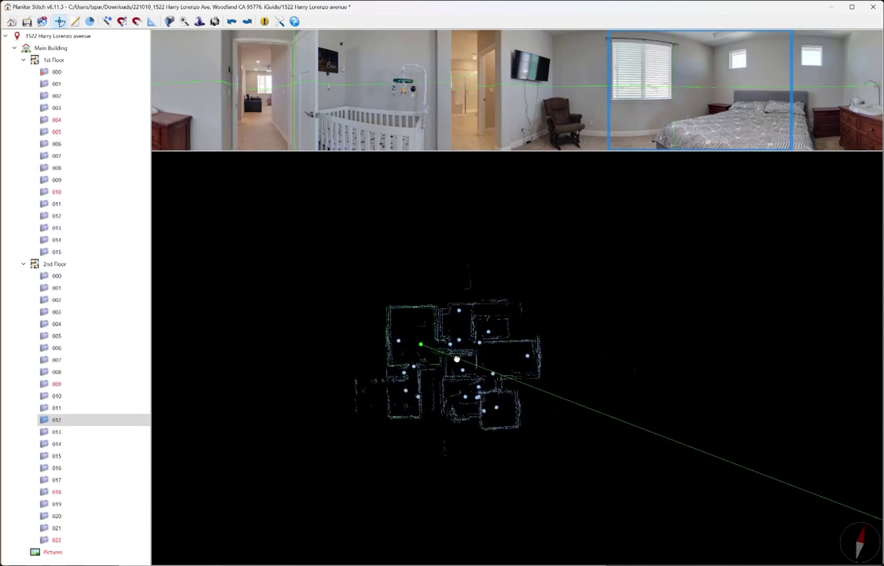
# Confirm the placed 2nd-floor scans are correctly positioned and let them process
pyautogui.click(58, 282)
pyautogui.click(93, 22)
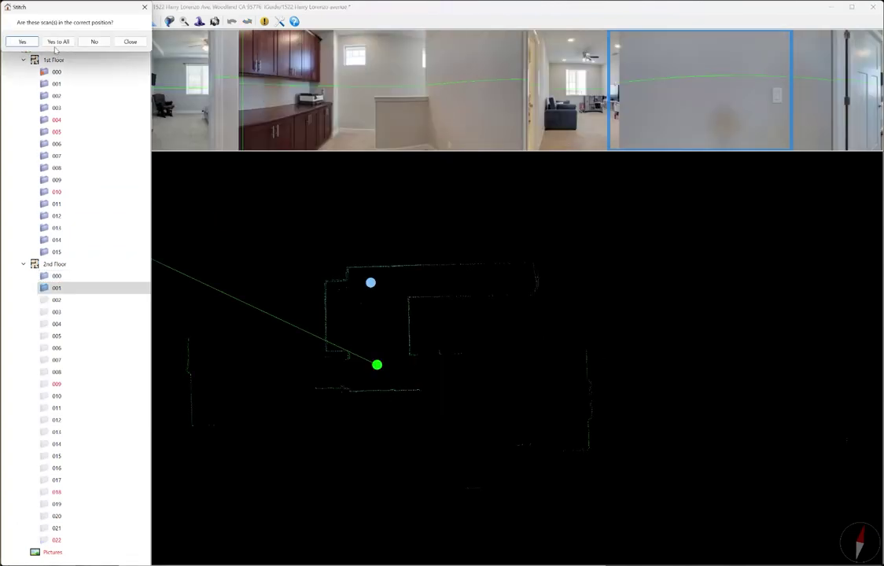
pyautogui.click(58, 42)
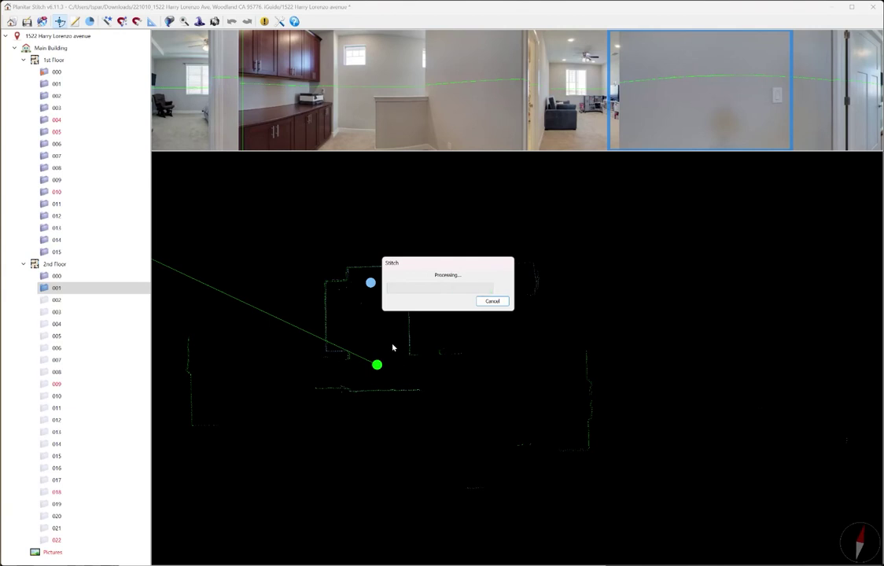
pyautogui.scroll(2, 448, 390)
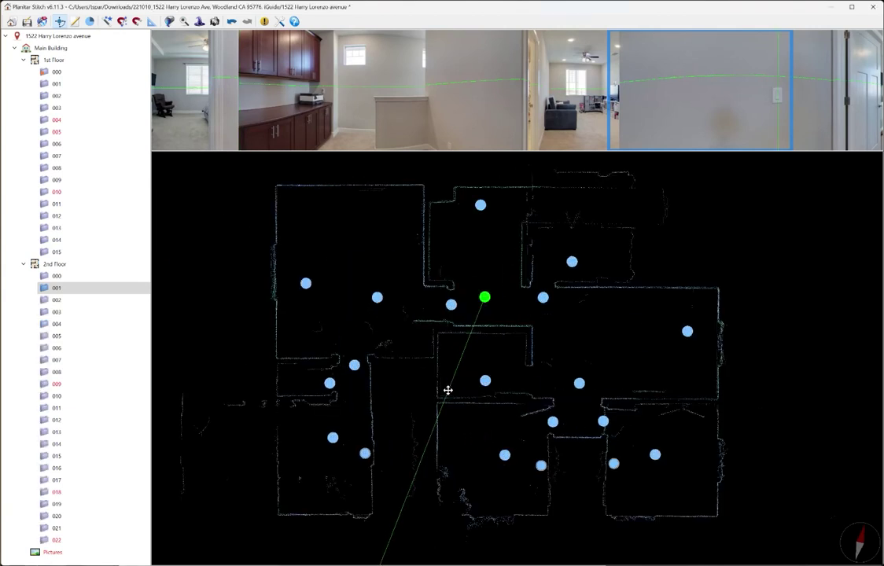
pyautogui.scroll(-1, 448, 391)
pyautogui.scroll(2, 347, 352)
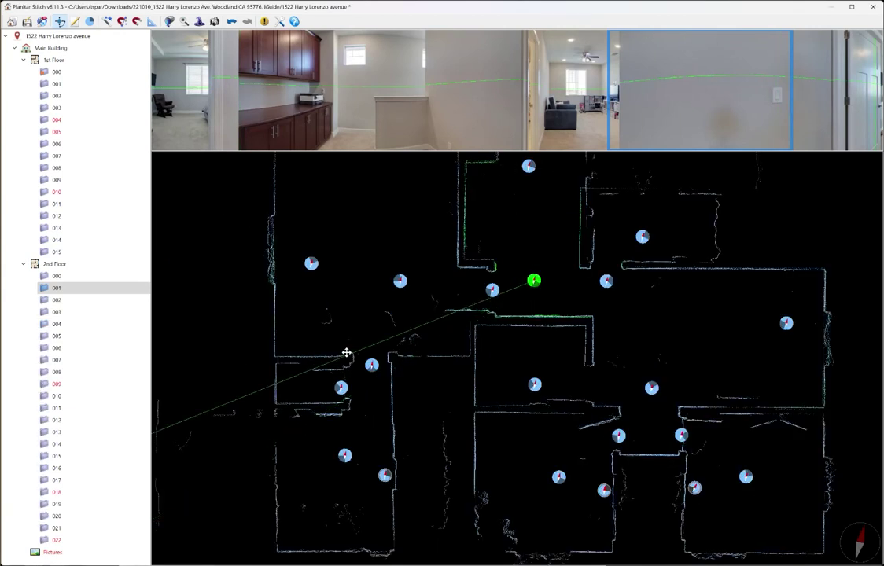
pyautogui.scroll(-1, 347, 428)
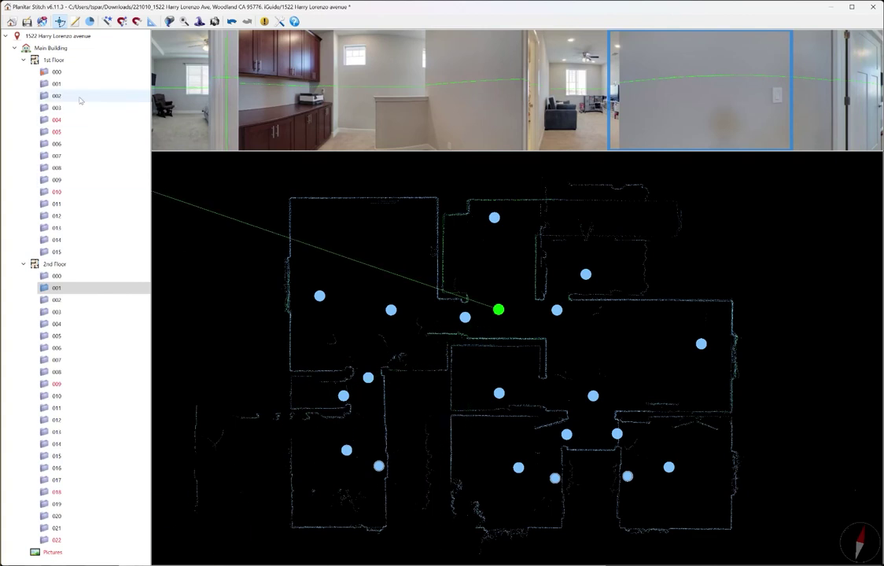
# Review the 2nd Floor panoramas from scan 000 through scan 015
pyautogui.click(69, 276)
pyautogui.press('Down')
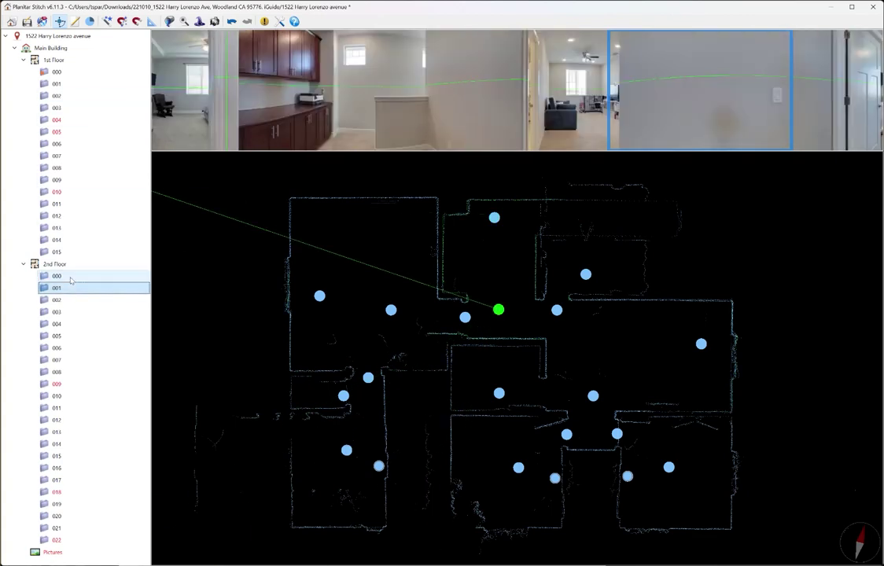
pyautogui.press('Down')
pyautogui.press('Down')
pyautogui.press('Down')
pyautogui.press('Down')
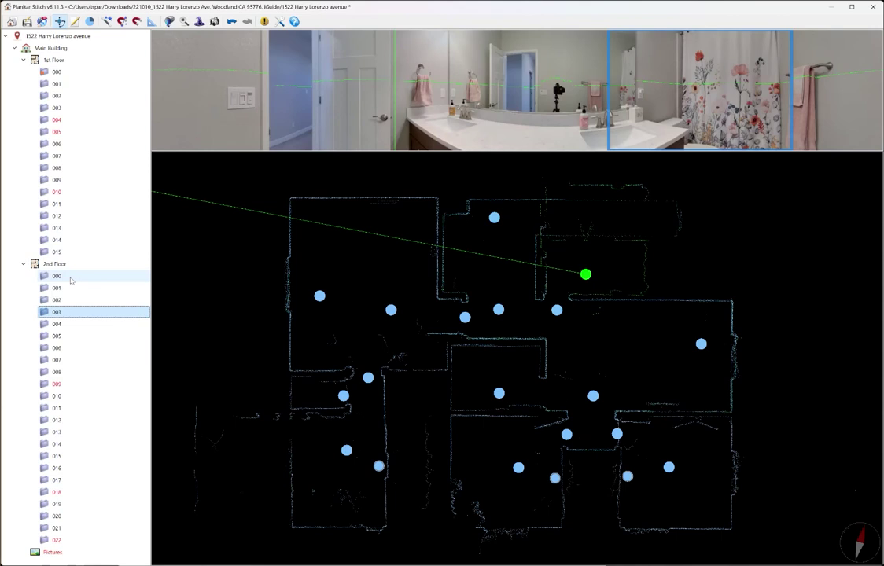
pyautogui.press('Down')
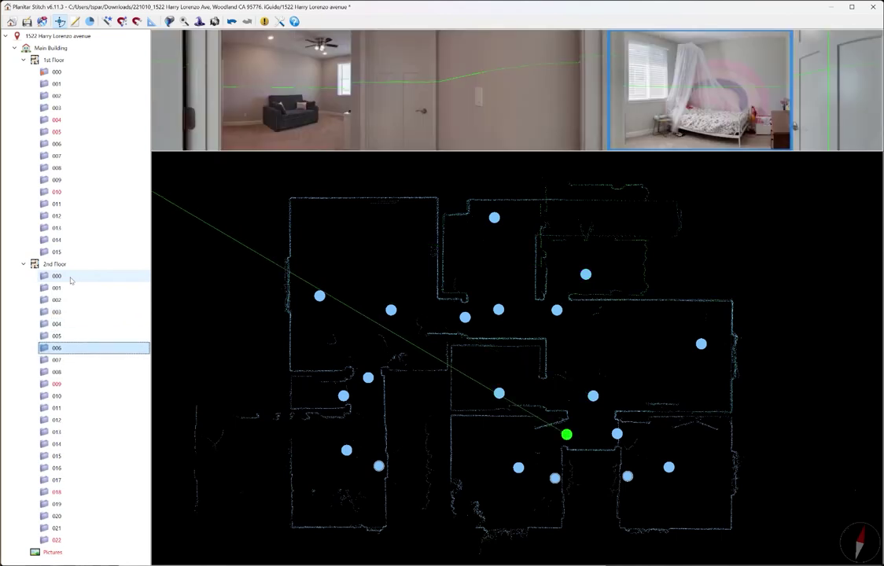
pyautogui.press('Down')
pyautogui.press('Down')
pyautogui.press('Down')
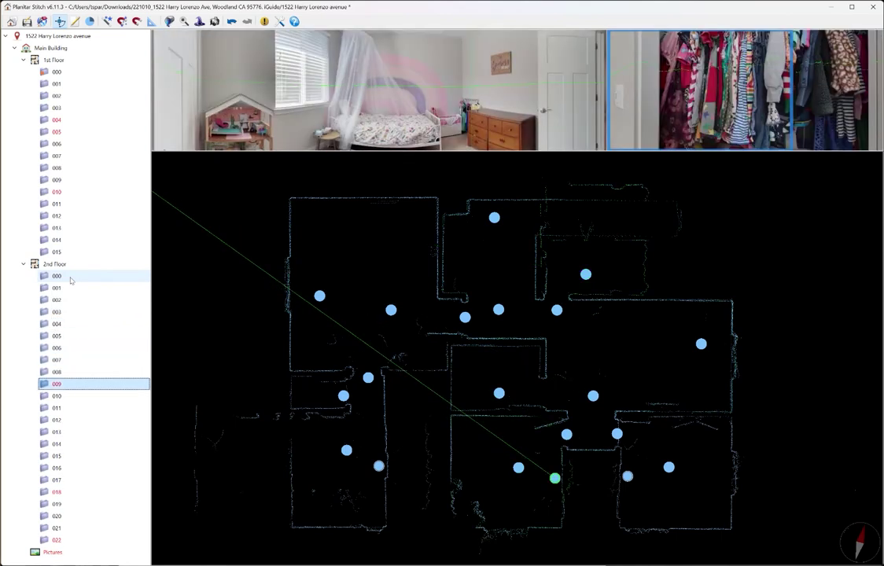
pyautogui.press('Up')
pyautogui.press('Up')
pyautogui.press('Up')
pyautogui.press('Up')
pyautogui.press('Up')
pyautogui.press('Up')
pyautogui.press('Up')
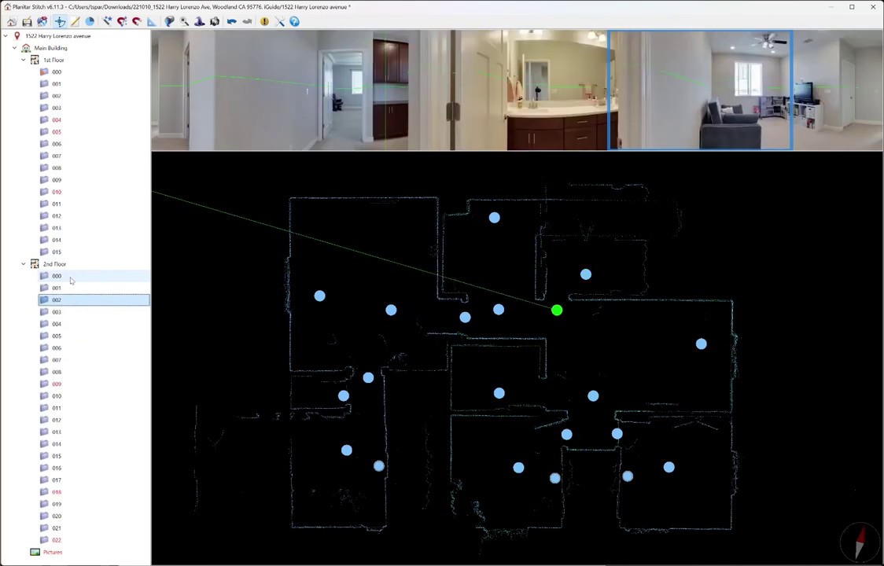
pyautogui.press('Down')
pyautogui.press('Down')
pyautogui.press('Down')
pyautogui.press('Down')
pyautogui.press('Down')
pyautogui.press('Down')
pyautogui.press('Down')
pyautogui.press('Down')
pyautogui.press('Down')
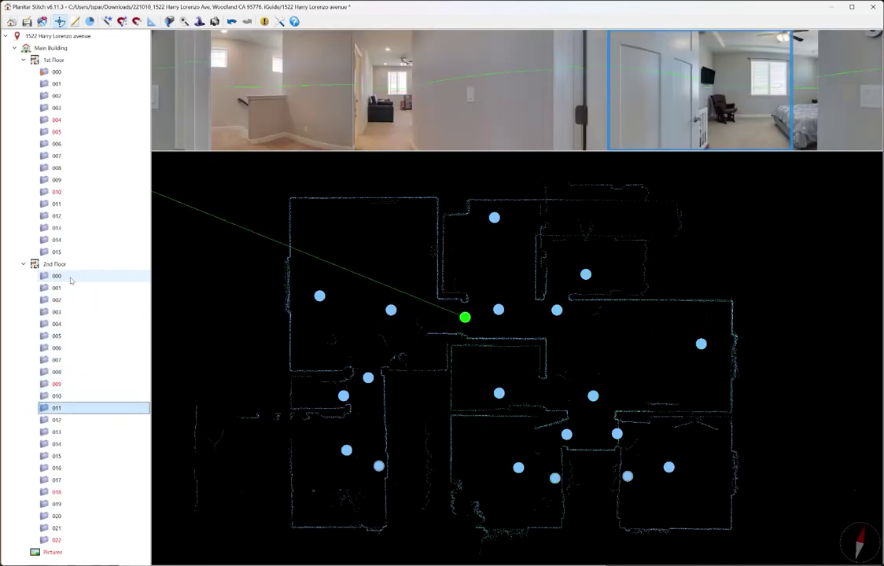
pyautogui.press('Down')
pyautogui.press('Down')
pyautogui.press('Down')
pyautogui.press('Down')
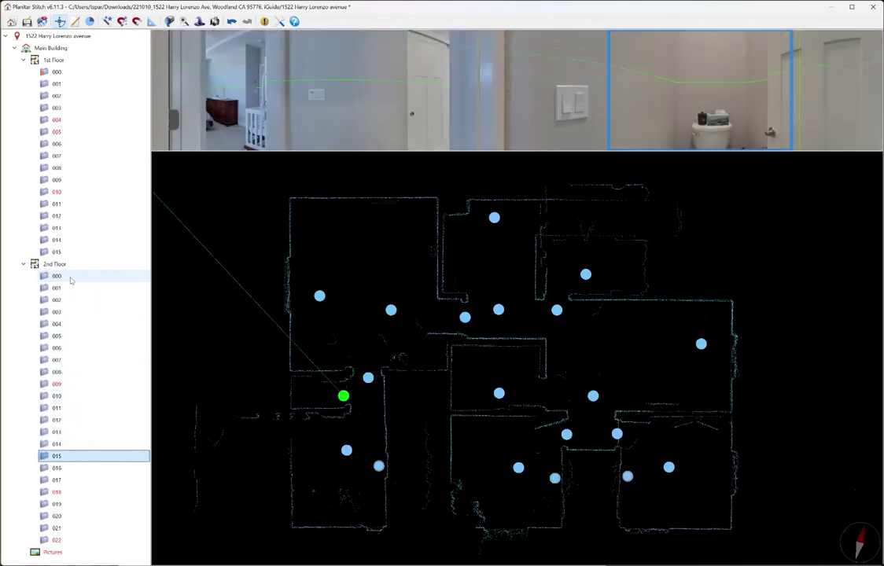
pyautogui.press('Down')
pyautogui.press('Down')
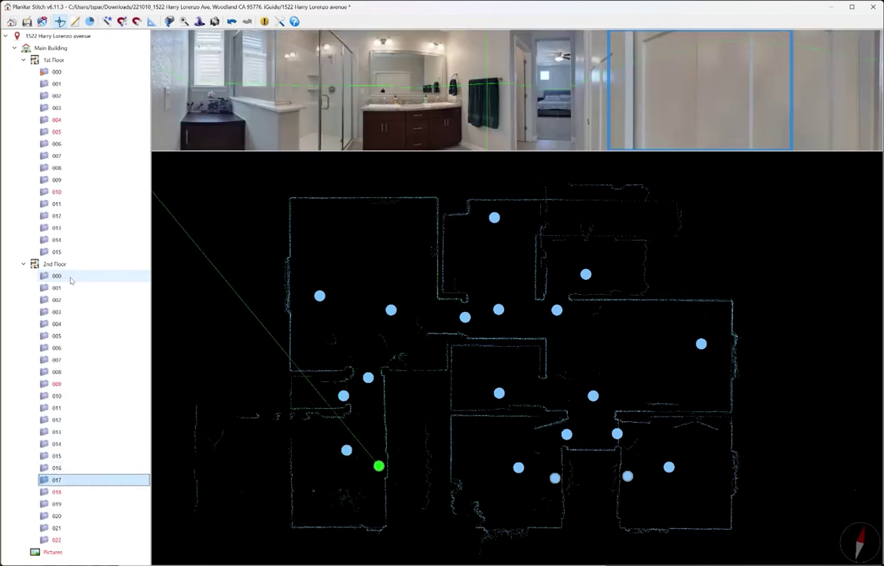
# Review scans 018 to 020, ending on scan 019
pyautogui.moveTo(232, 214)
pyautogui.mouseDown()
pyautogui.moveTo(197, 468)
pyautogui.moveTo(168, 434)
pyautogui.moveTo(395, 153)
pyautogui.moveTo(682, 283)
pyautogui.moveTo(714, 388)
pyautogui.moveTo(710, 456)
pyautogui.moveTo(170, 467)
pyautogui.moveTo(157, 476)
pyautogui.mouseUp()
pyautogui.click(69, 494)
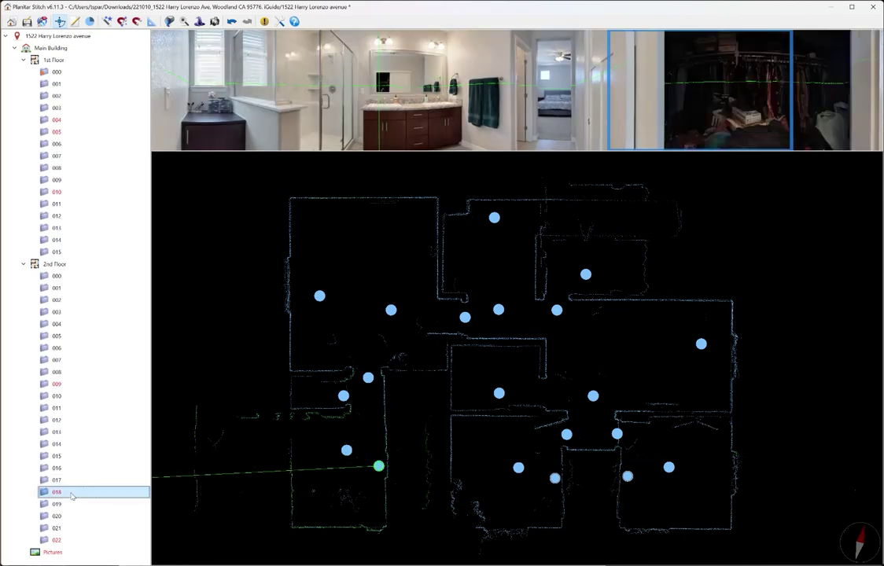
pyautogui.press('Down')
pyautogui.press('Down')
pyautogui.press('Down')
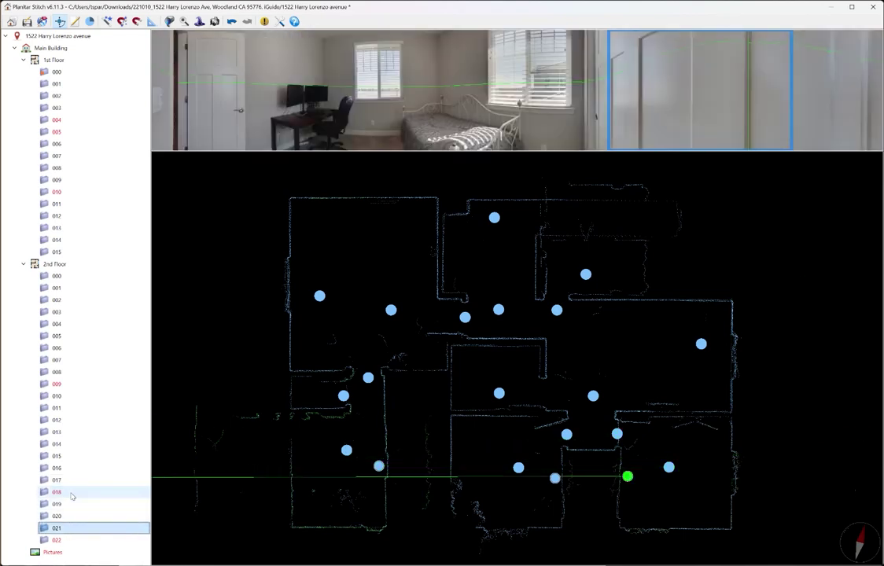
pyautogui.press('Up')
pyautogui.press('Up')
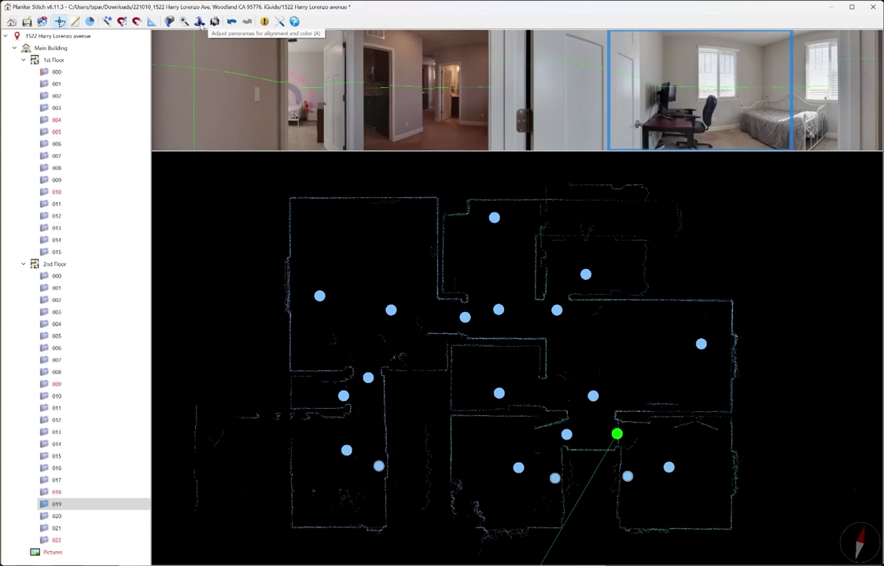
# Set scan 019's colour to shadows 29, highlights 143, brightness 29, contrast 2, preview, and apply
pyautogui.click(199, 26)
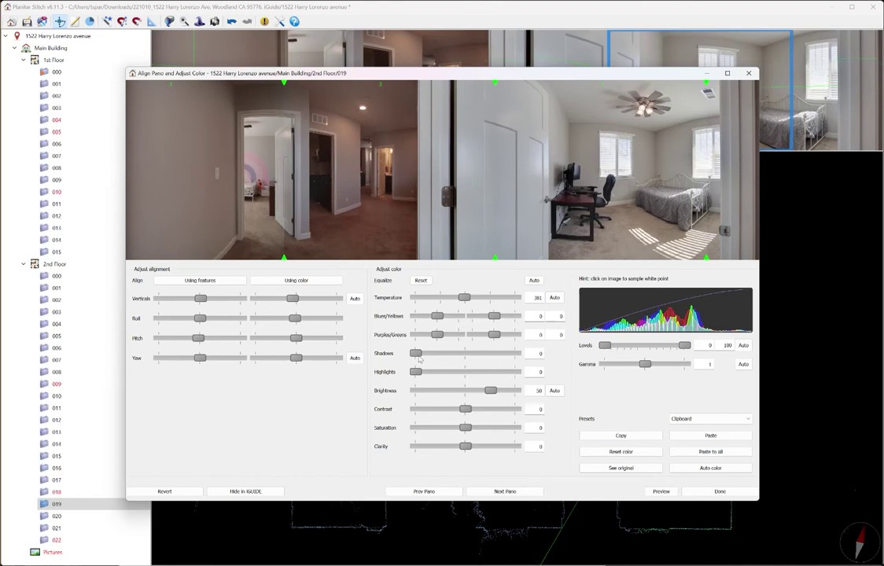
pyautogui.moveTo(418, 355); pyautogui.dragTo(469, 408)
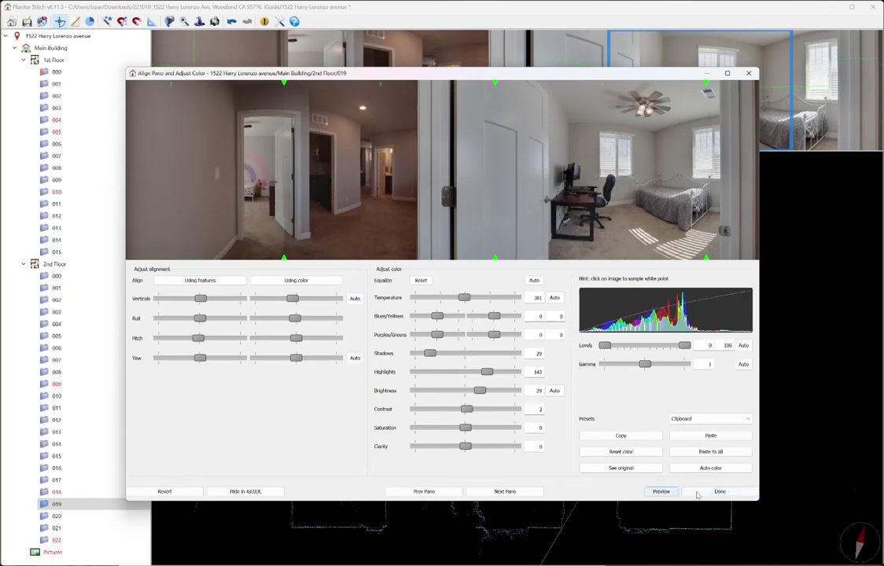
pyautogui.click(661, 491)
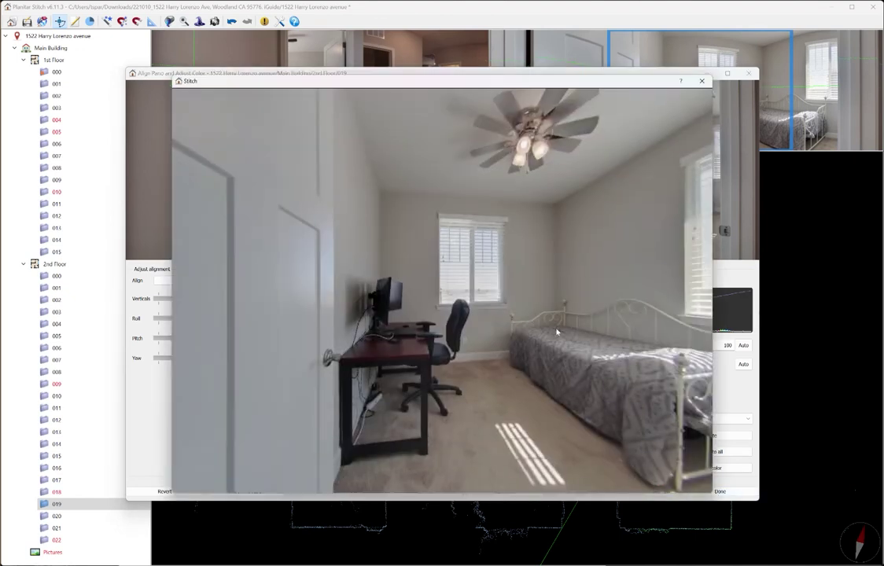
pyautogui.moveTo(550, 314); pyautogui.dragTo(613, 239)
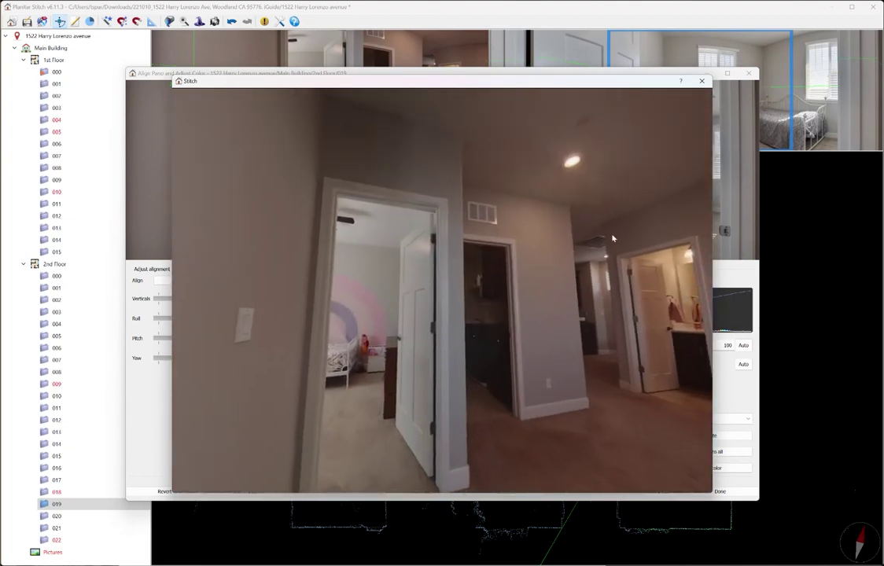
pyautogui.click(702, 83)
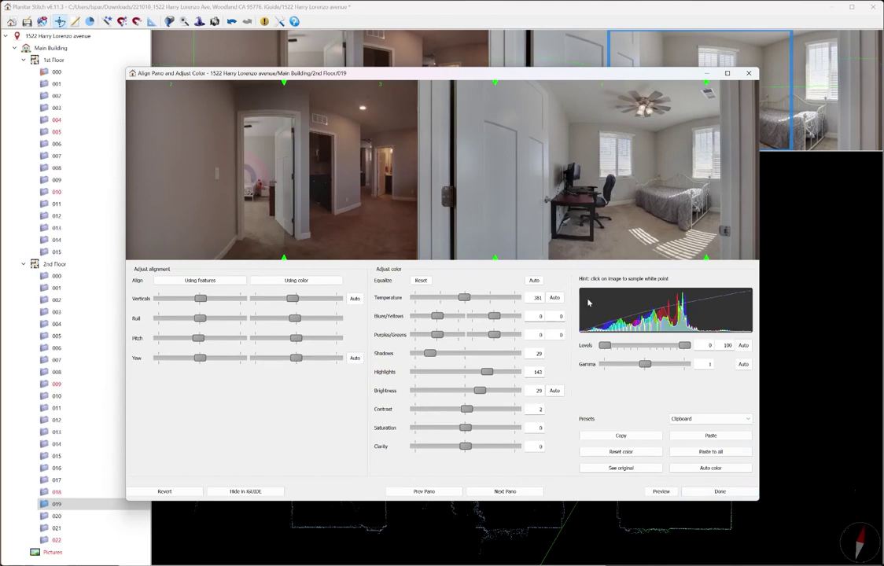
pyautogui.click(708, 491)
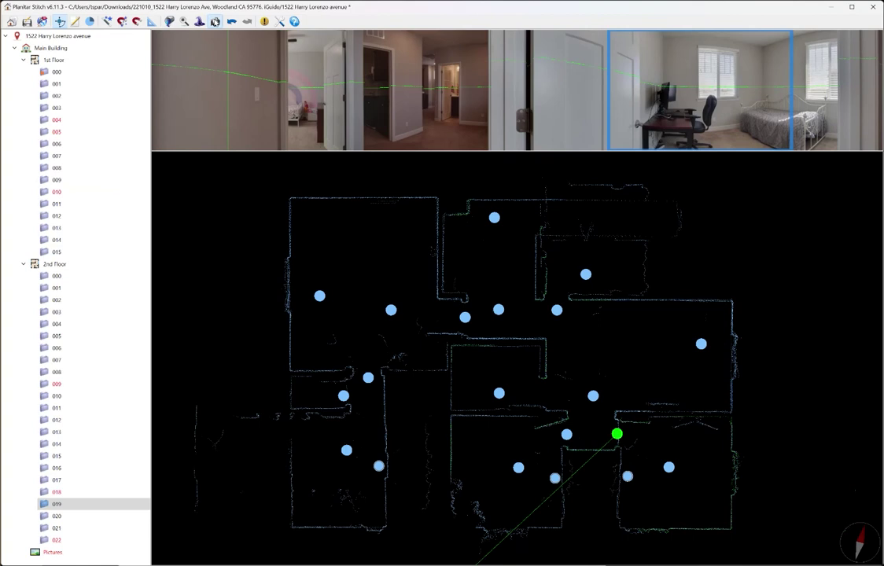
# Try the snapshot view on scan 019, then close it without capturing
pyautogui.click(215, 21)
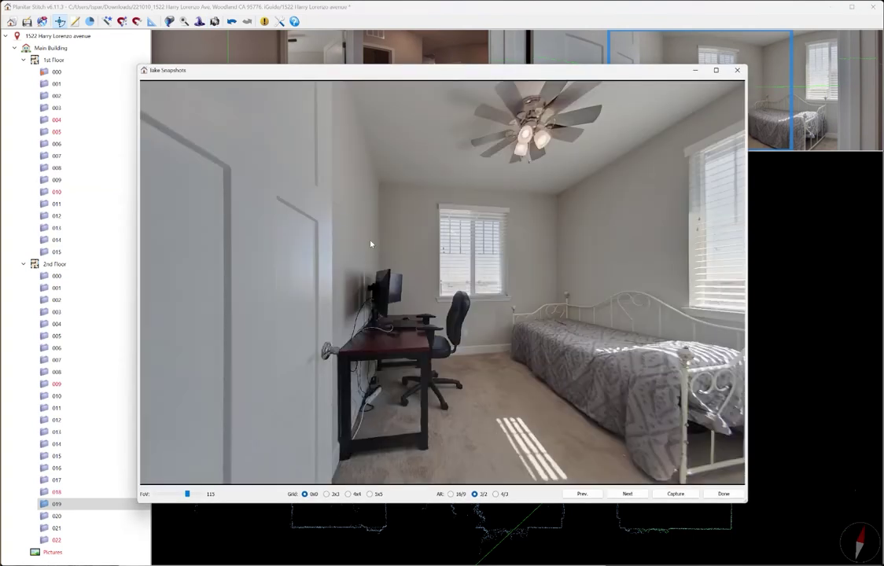
pyautogui.moveTo(324, 211); pyautogui.dragTo(501, 258)
pyautogui.scroll(-2, 546, 306)
pyautogui.scroll(5, 572, 299)
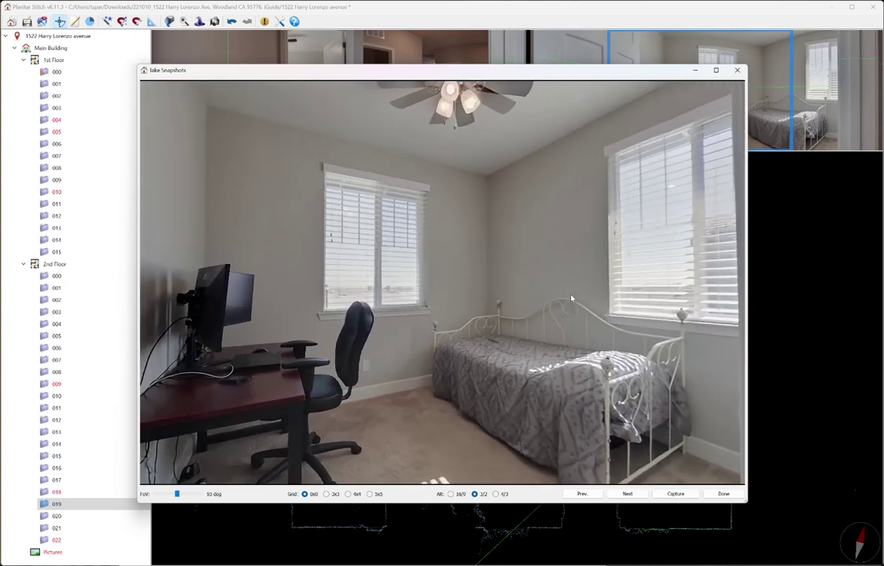
pyautogui.scroll(1, 501, 258)
pyautogui.click(740, 71)
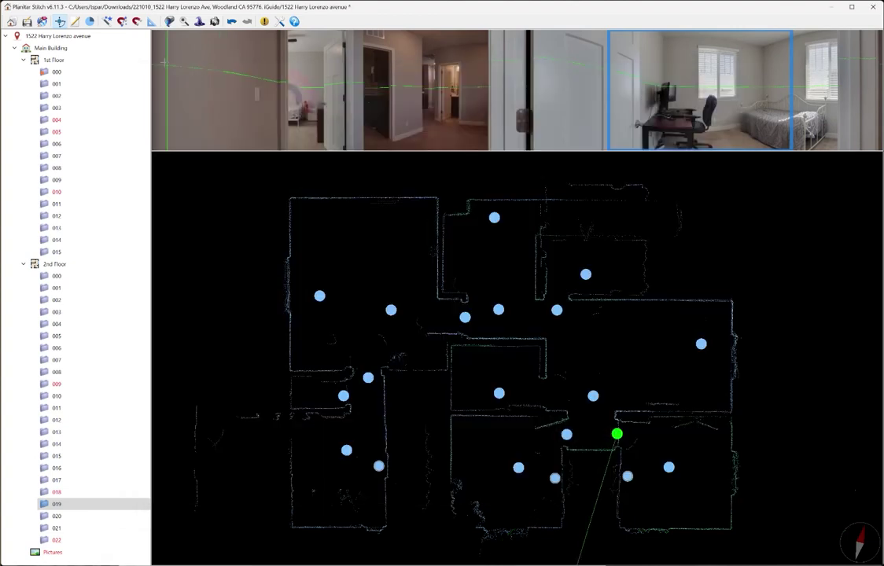
# Step through the 1st Floor scans to kitchen scan 008
pyautogui.click(58, 72)
pyautogui.click(63, 83)
pyautogui.click(68, 107)
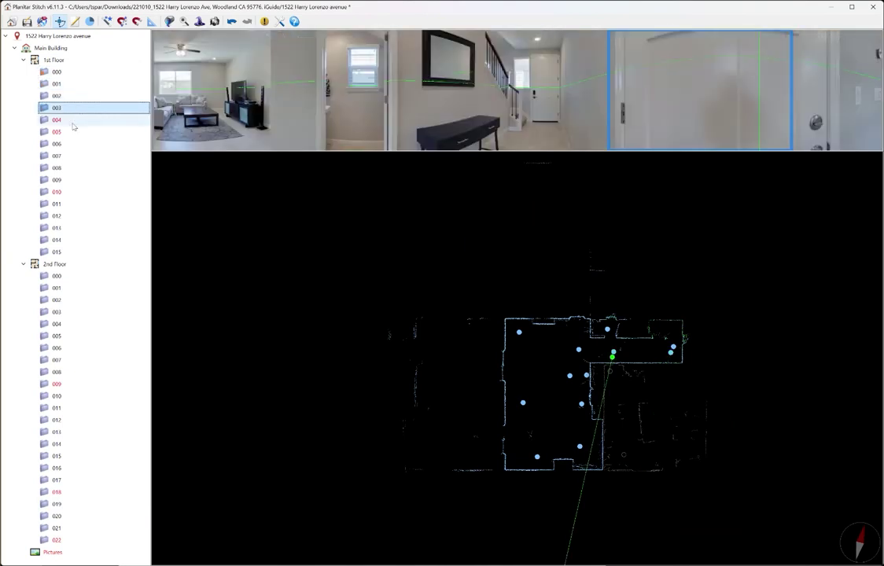
pyautogui.click(77, 144)
pyautogui.click(82, 156)
pyautogui.click(87, 169)
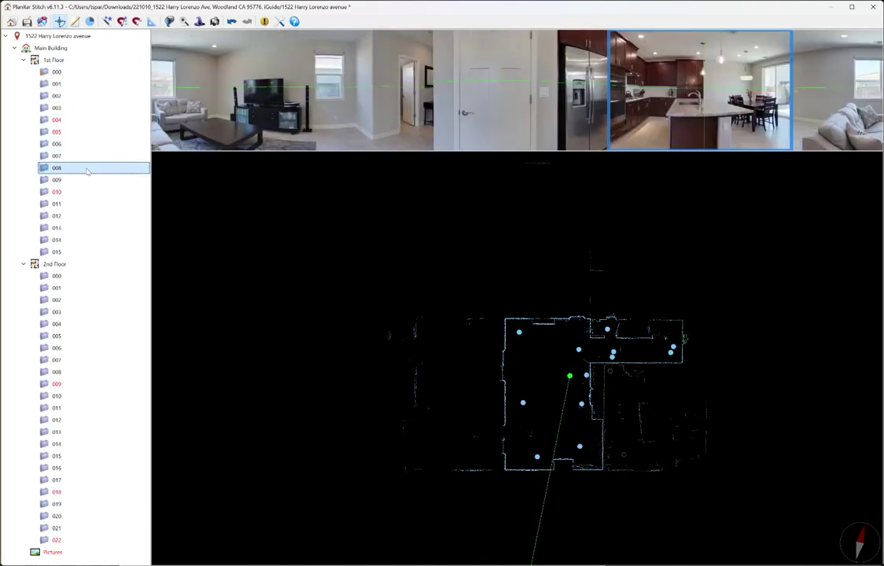
# Frame a wide kitchen view including the fridge from scan 008 and capture it as img_001
pyautogui.click(210, 22)
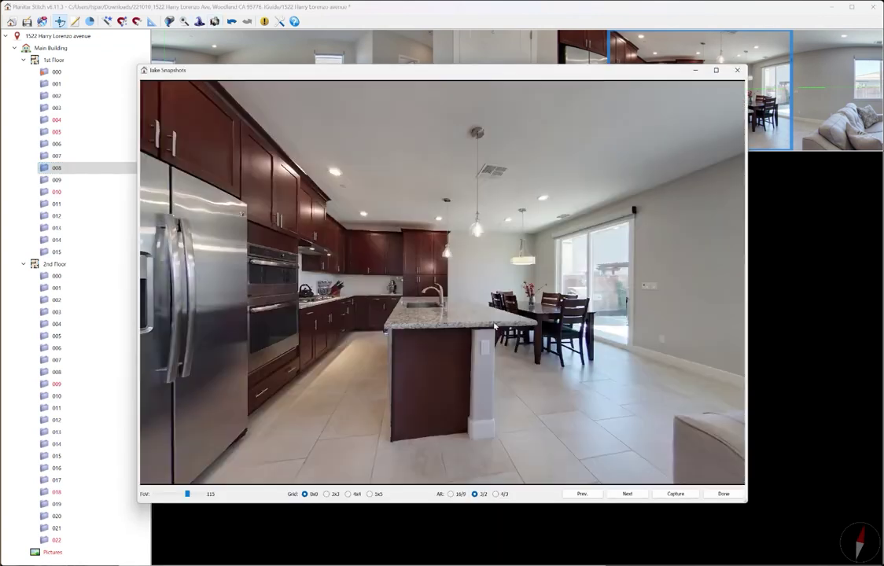
pyautogui.moveTo(436, 318); pyautogui.dragTo(398, 324)
pyautogui.scroll(-8, 398, 324)
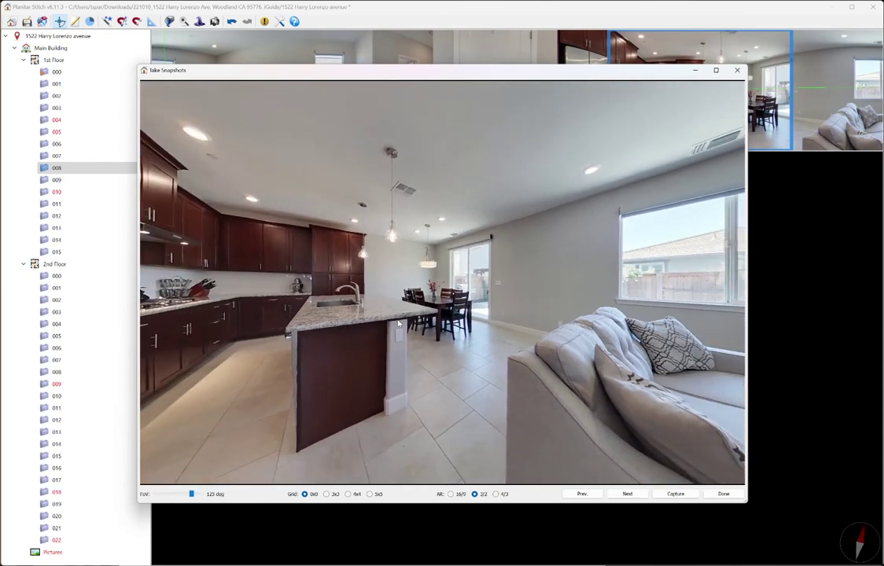
pyautogui.scroll(20, 398, 324)
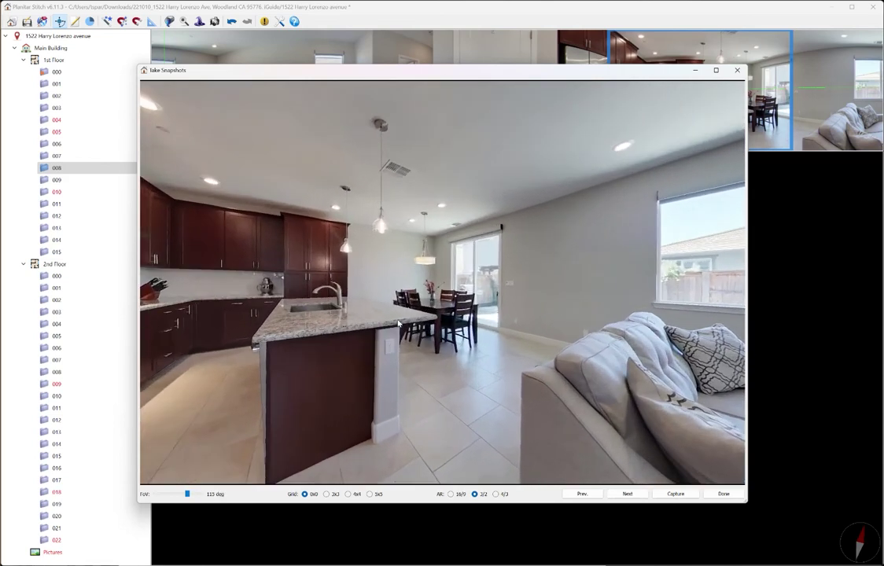
pyautogui.scroll(-17, 398, 324)
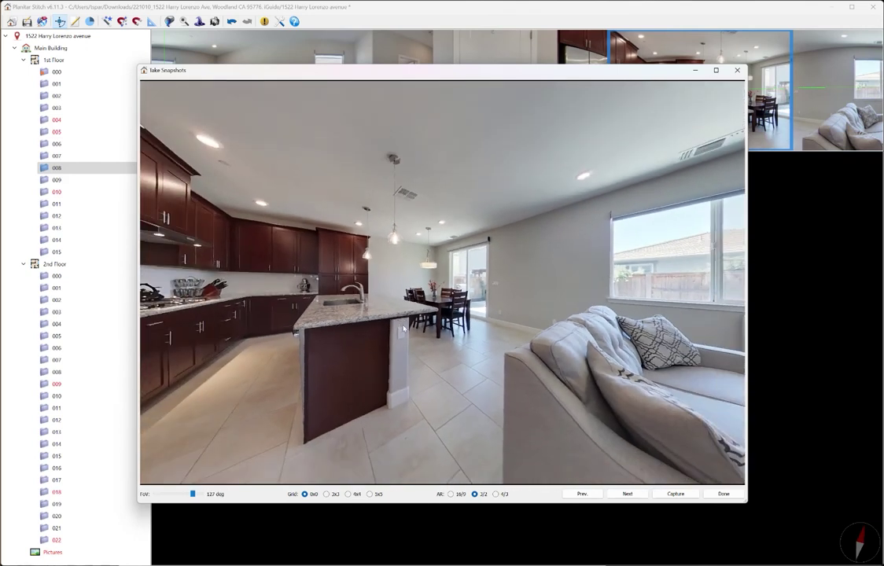
pyautogui.moveTo(404, 329); pyautogui.dragTo(468, 335)
pyautogui.scroll(2, 555, 331)
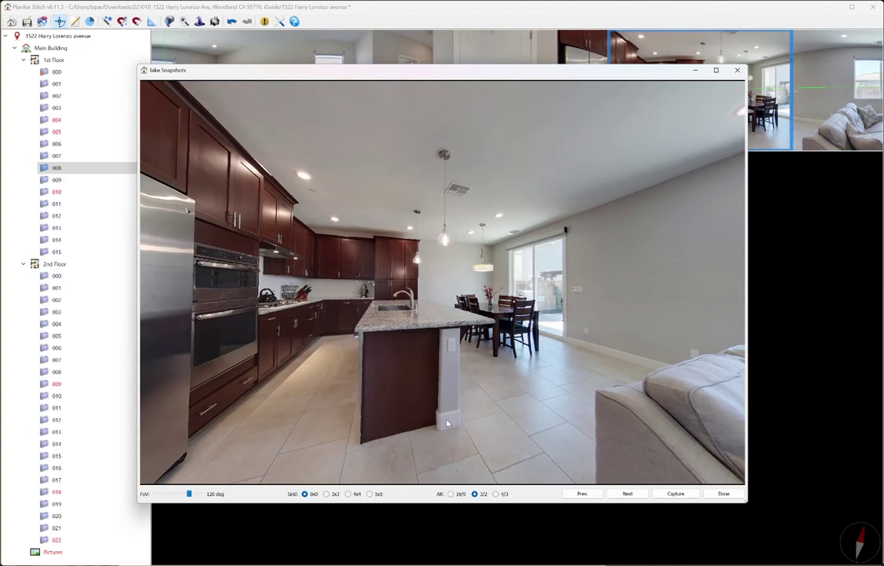
pyautogui.moveTo(506, 302); pyautogui.dragTo(521, 340)
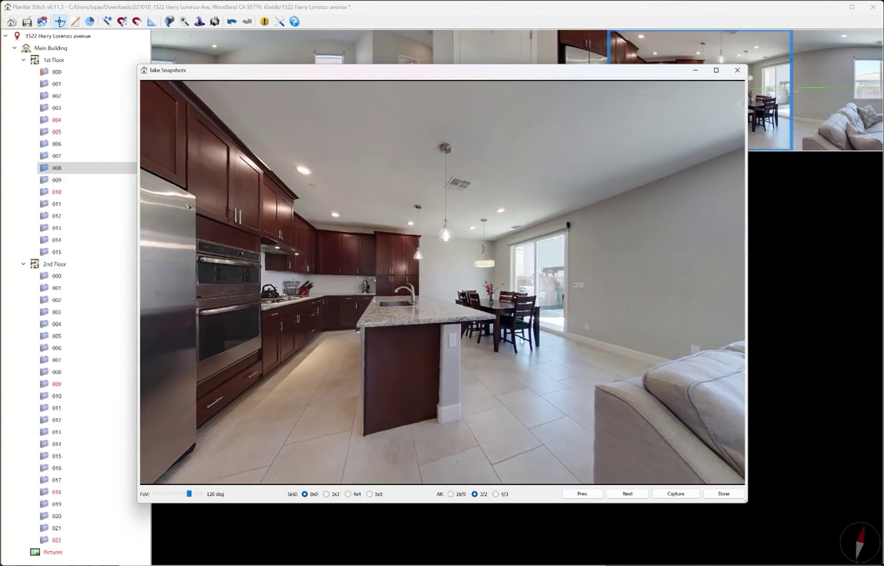
pyautogui.click(686, 497)
pyautogui.click(722, 494)
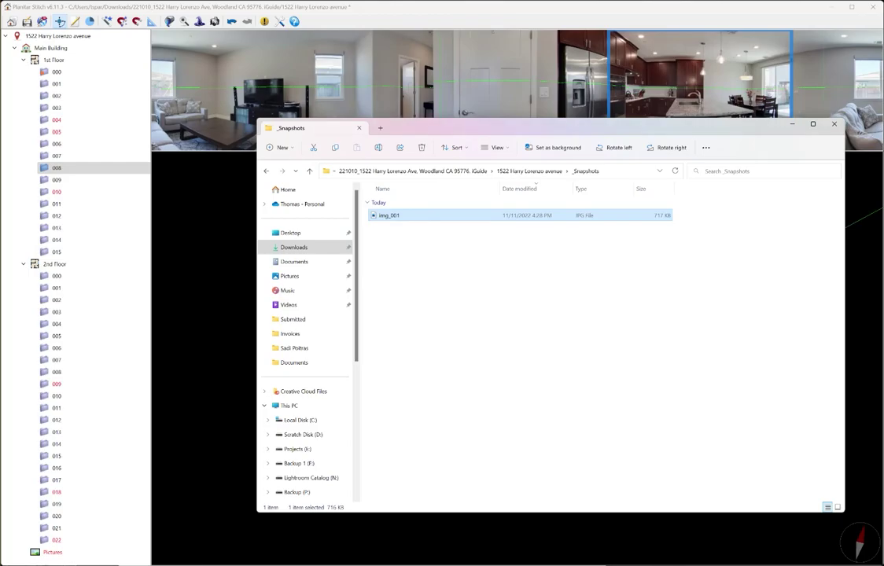
# Move the _Snapshots window with img_001 aside and return to the Stitch plan
pyautogui.moveTo(644, 132); pyautogui.dragTo(378, 179)
pyautogui.click(689, 315)
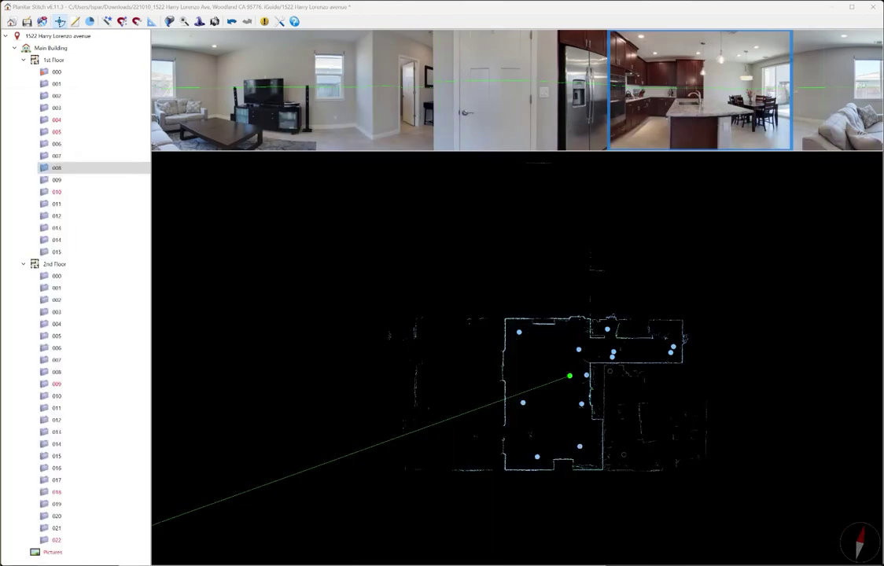
# Save the project, run error checking, and locate the scans closer than 19.7"
pyautogui.click(26, 21)
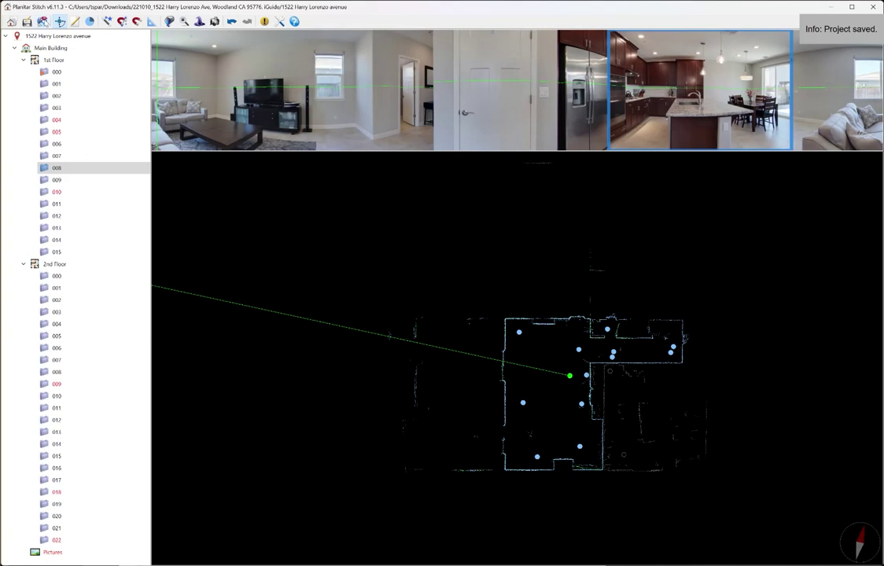
pyautogui.click(43, 22)
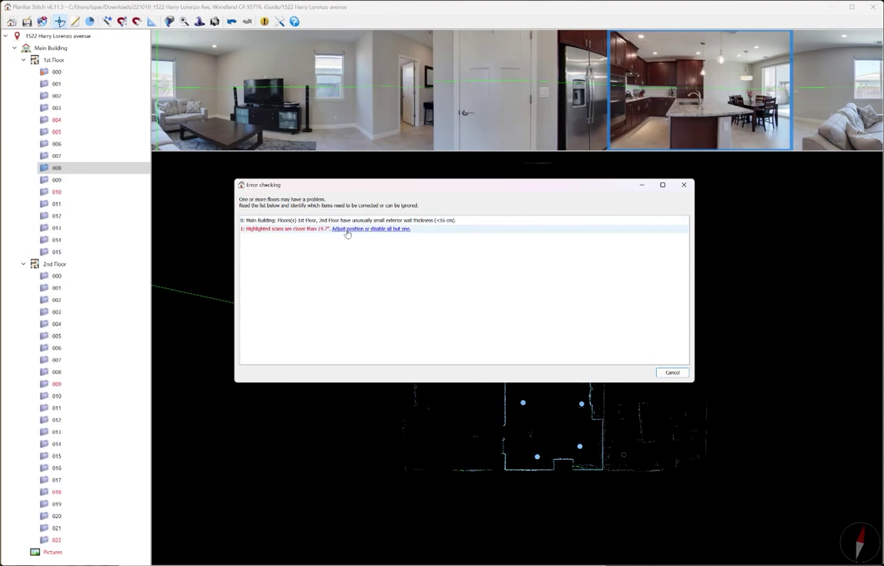
pyautogui.click(280, 234)
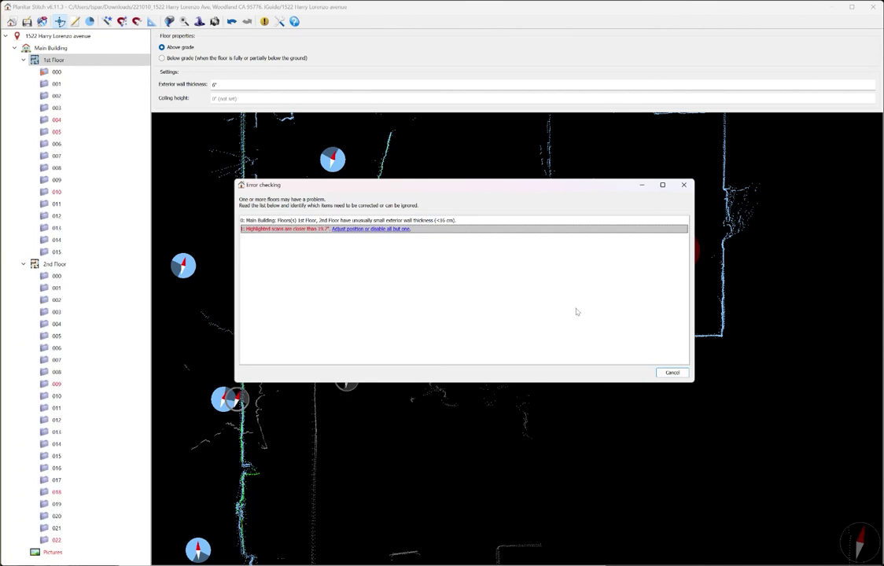
# Close the error list and hide 1st Floor scan 003 from the iGUIDE
pyautogui.click(672, 373)
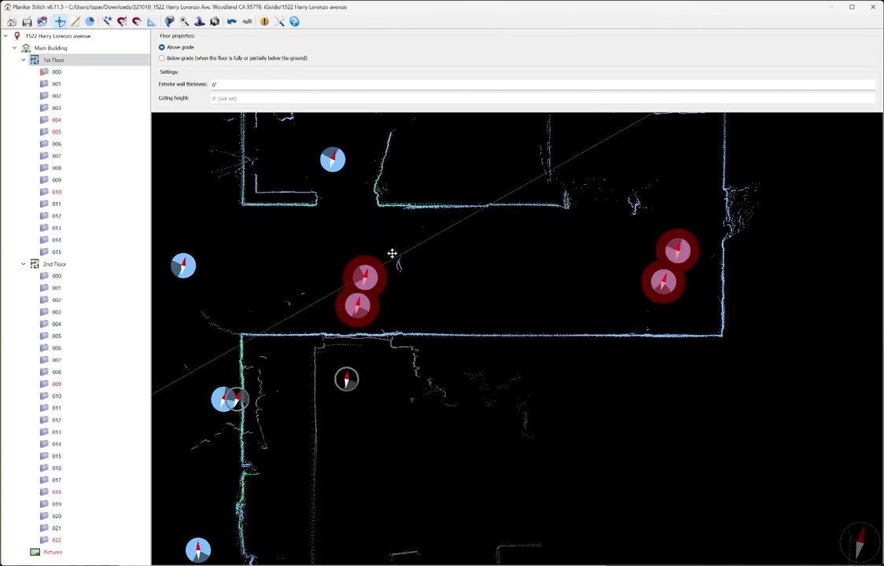
pyautogui.click(57, 84)
pyautogui.press('Down')
pyautogui.press('Down')
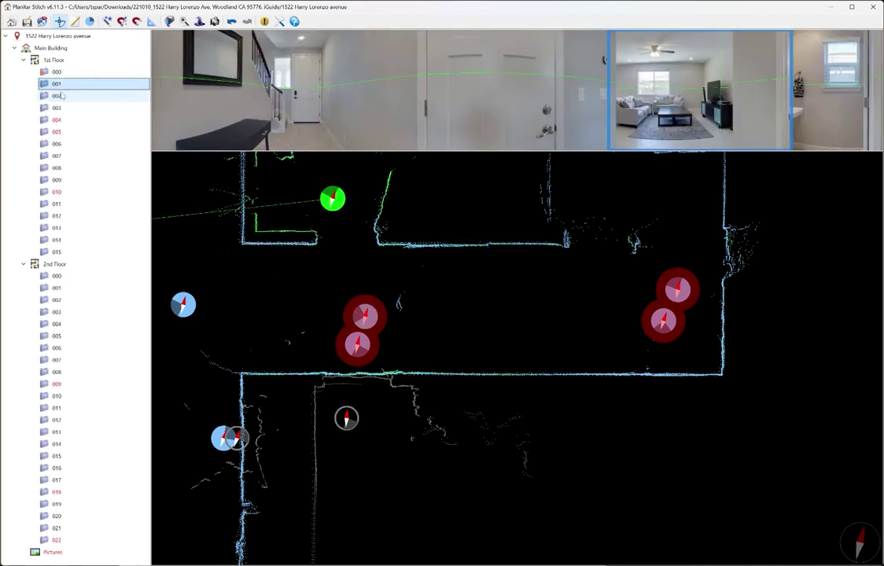
pyautogui.press('Down')
pyautogui.press('Up')
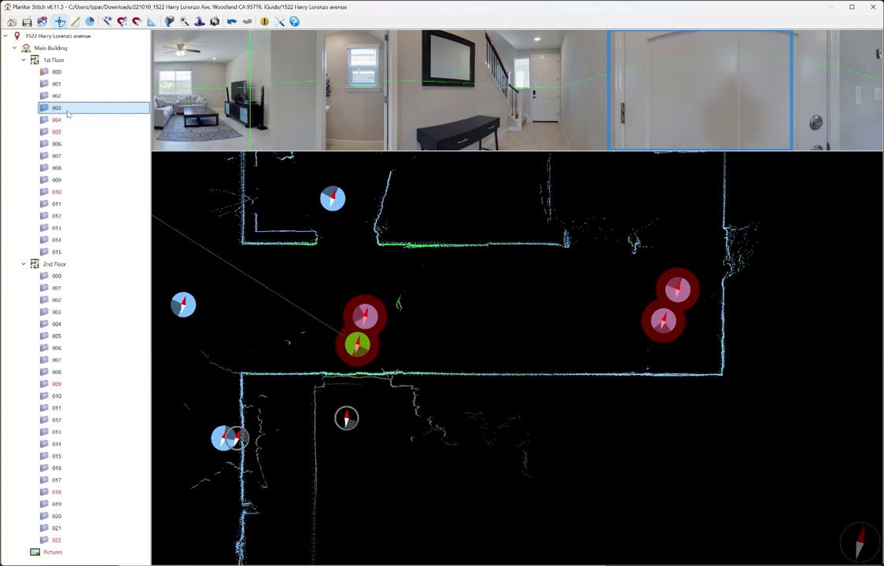
pyautogui.rightClick(68, 112)
pyautogui.click(90, 127)
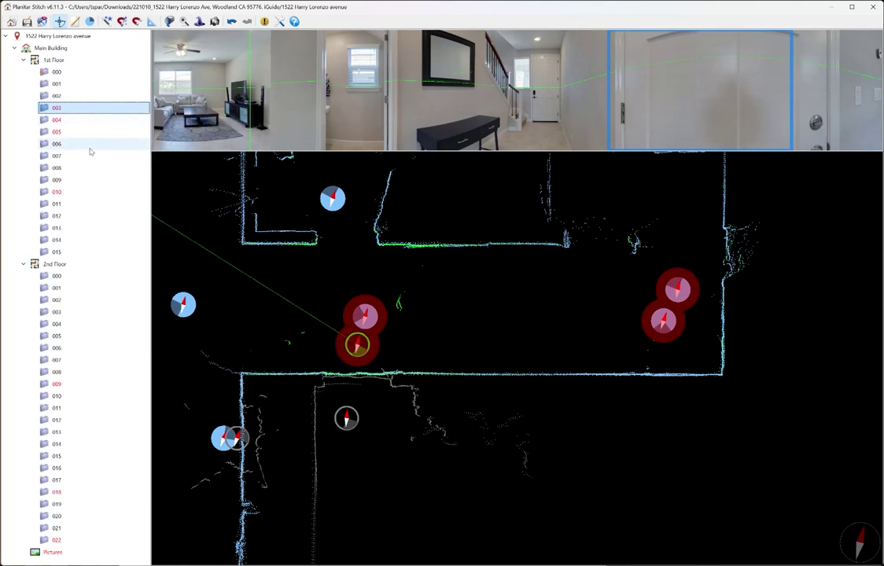
# Hide 1st Floor scan 015 from the iGUIDE and save the project
pyautogui.press('Down')
pyautogui.press('Down')
pyautogui.press('Down')
pyautogui.press('Down')
pyautogui.press('Down')
pyautogui.press('Down')
pyautogui.press('Down')
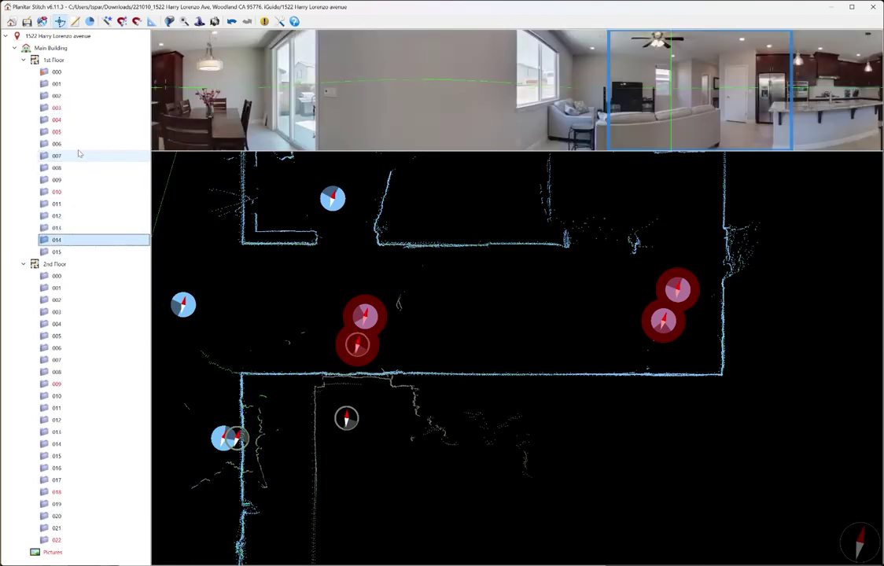
pyautogui.press('Up')
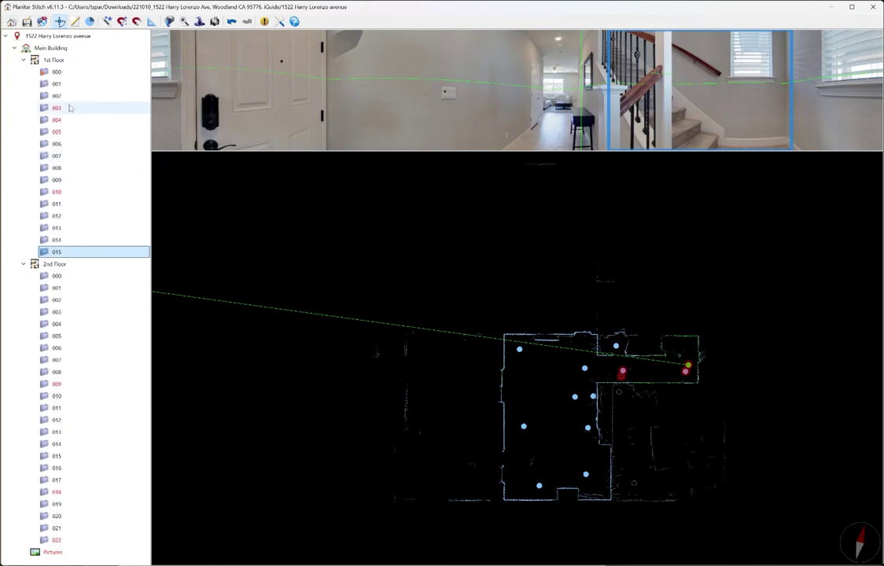
pyautogui.click(58, 73)
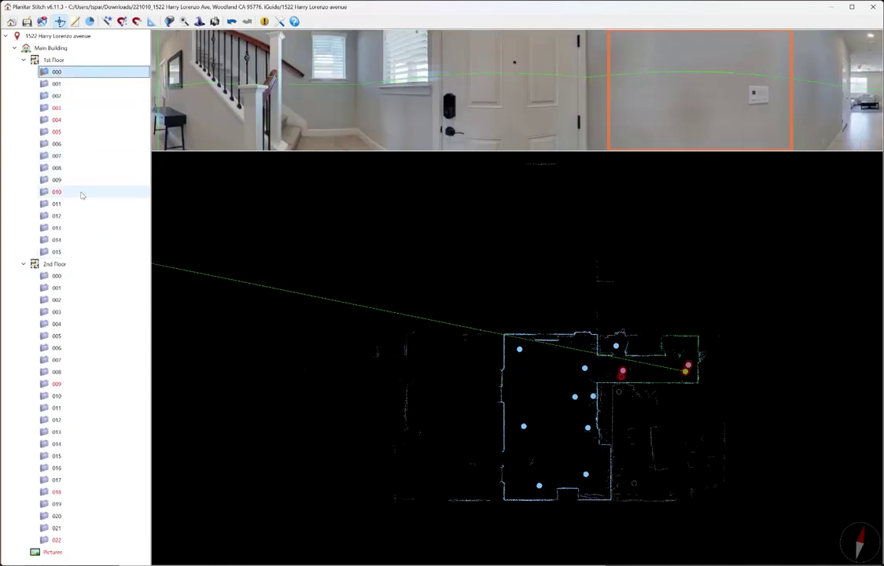
pyautogui.click(74, 251)
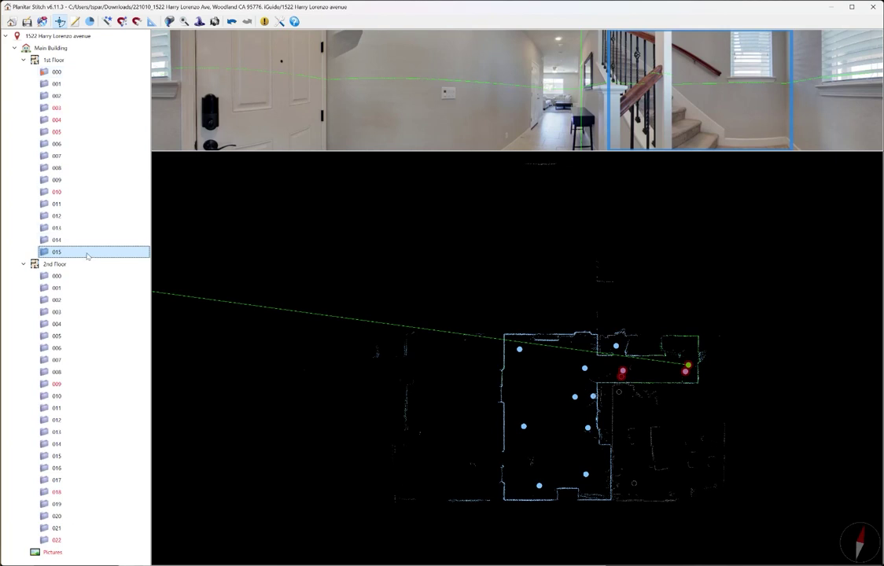
pyautogui.rightClick(87, 255)
pyautogui.click(98, 270)
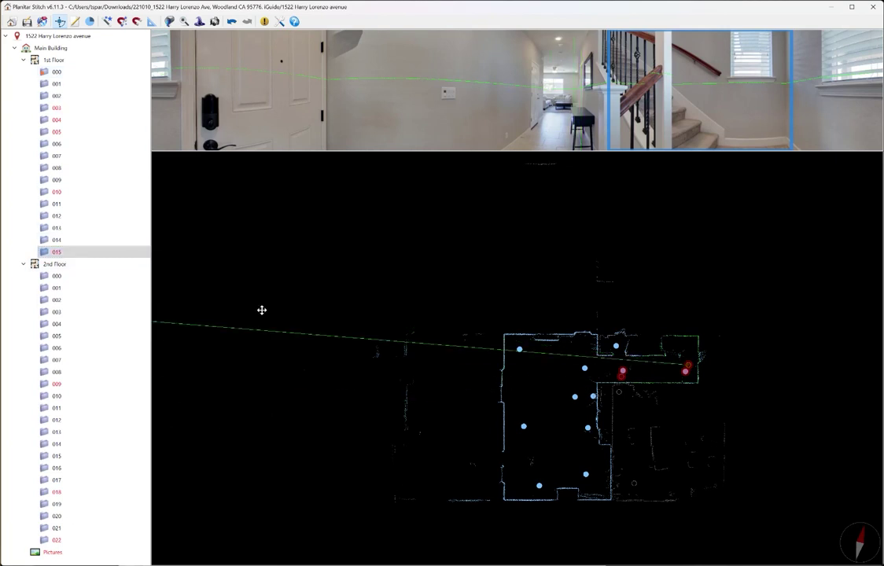
pyautogui.click(25, 22)
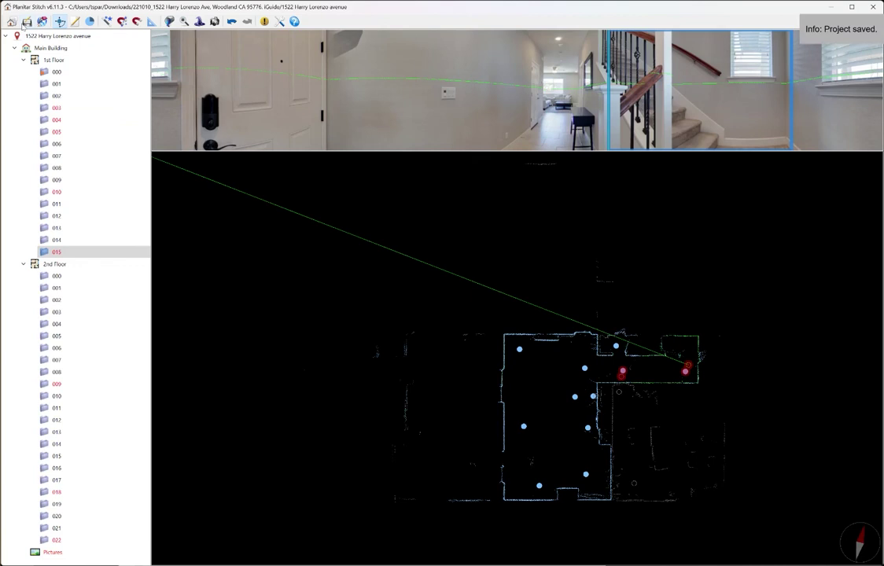
# Export the property, ignoring the exterior wall thickness warning
pyautogui.click(36, 19)
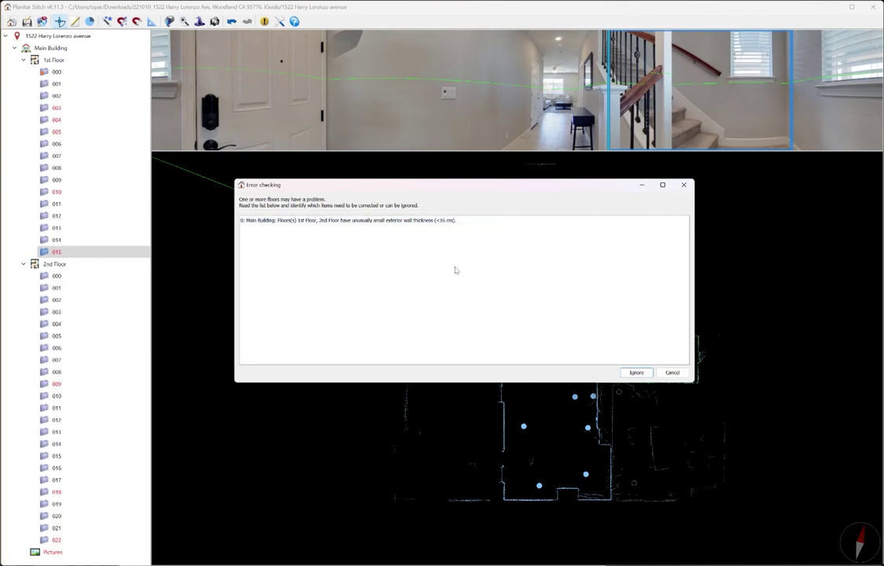
pyautogui.click(636, 372)
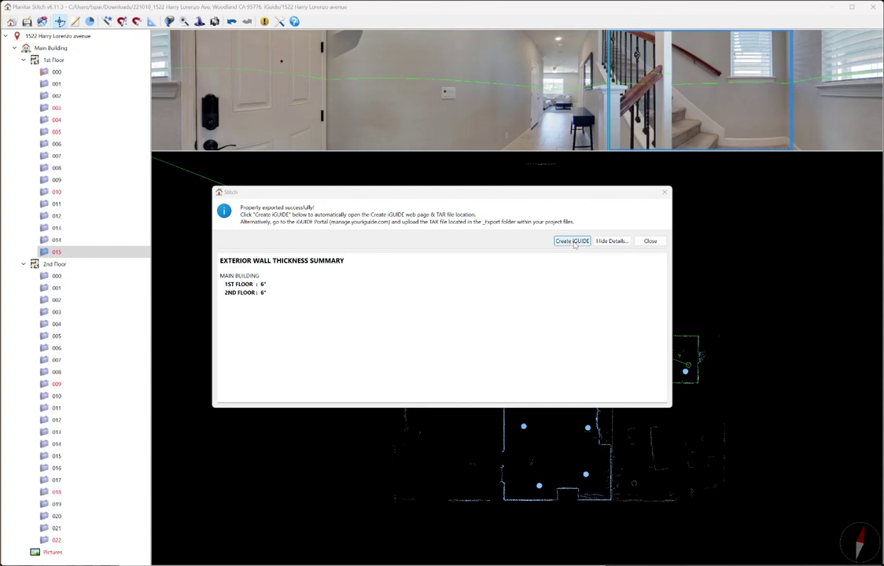
# Dismiss the export notice to reveal the .stitch.tar file in the _Export folder
pyautogui.click(650, 241)
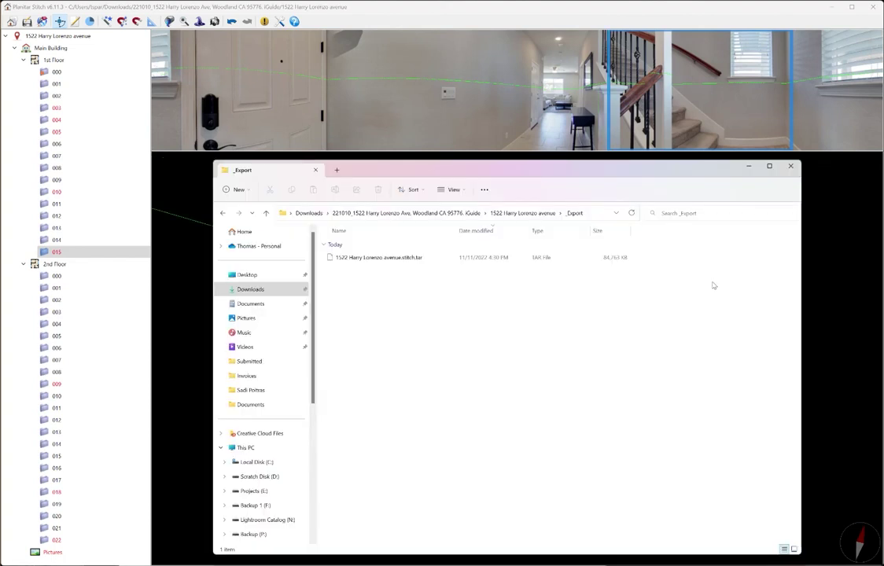